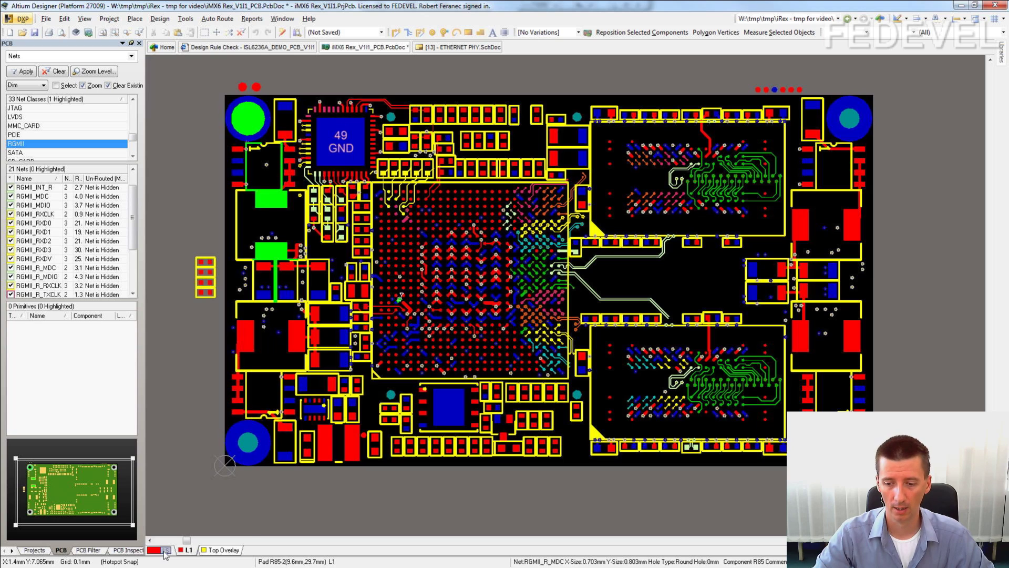
# Step: Display the board's Bottom layer set, and switch the PCB view to the Signal Layers set
pyautogui.click(189, 468)
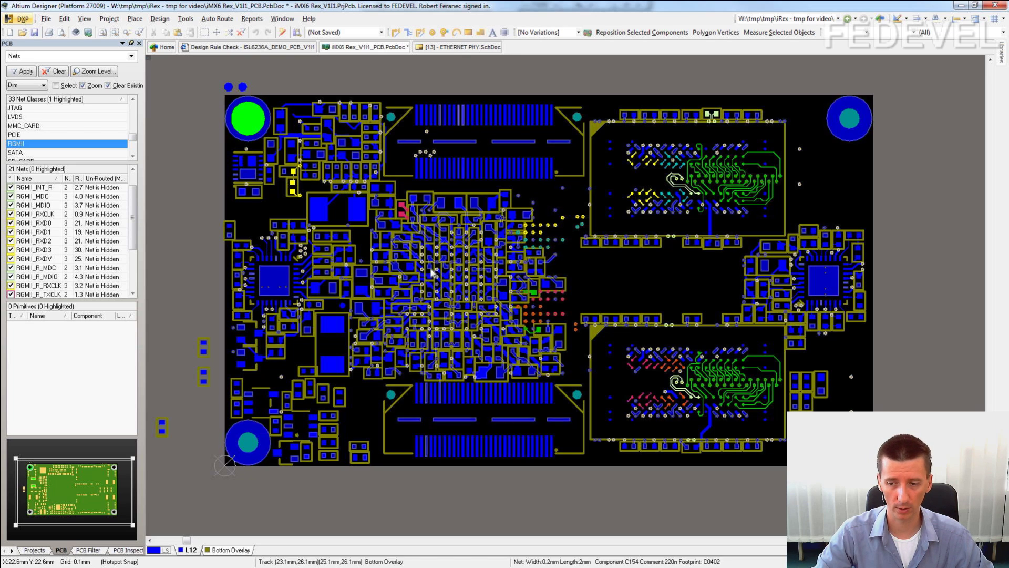
pyautogui.keyDown('ctrl'); pyautogui.scroll(-2, 436, 305); pyautogui.keyUp('ctrl')
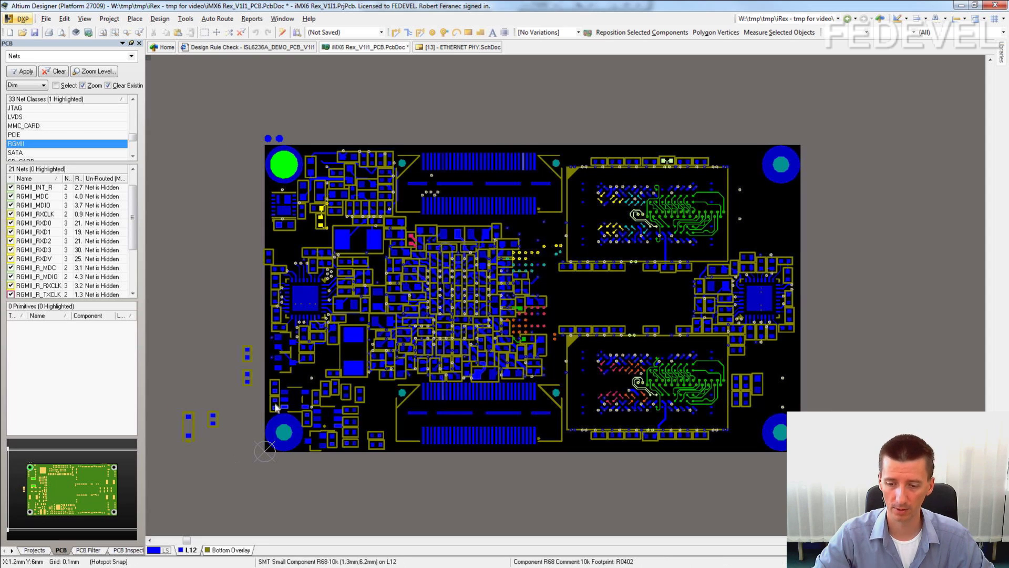
pyautogui.click(165, 551)
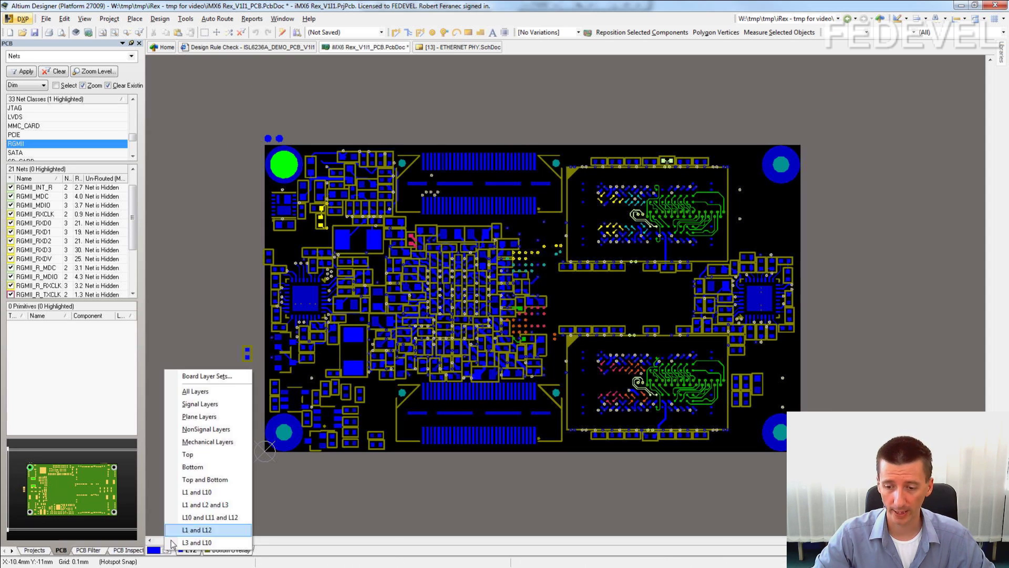
pyautogui.click(191, 404)
pyautogui.keyDown('ctrl'); pyautogui.scroll(3, 342, 468); pyautogui.keyUp('ctrl')
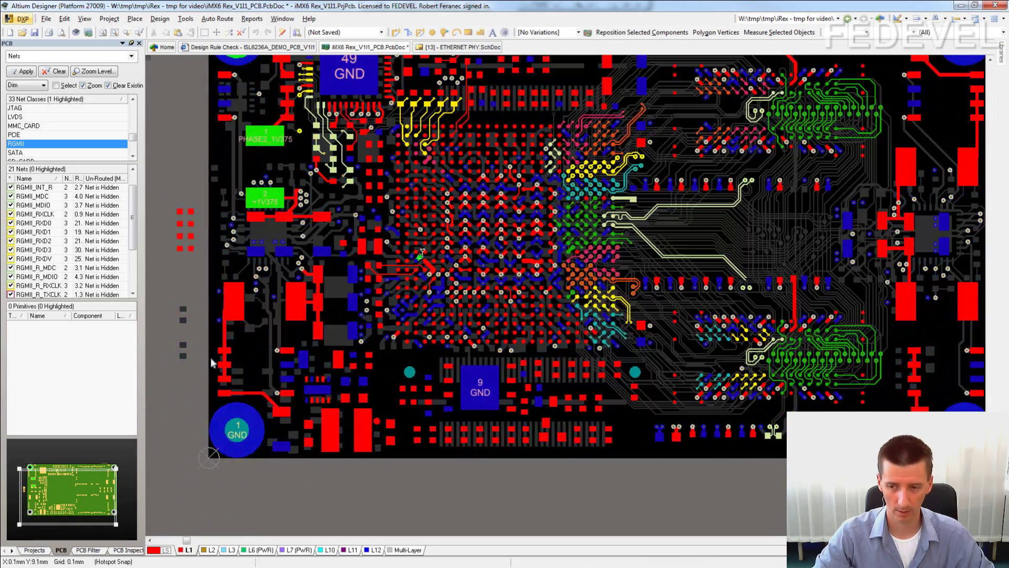
pyautogui.moveTo(161, 245); pyautogui.dragTo(156, 283, button='right')
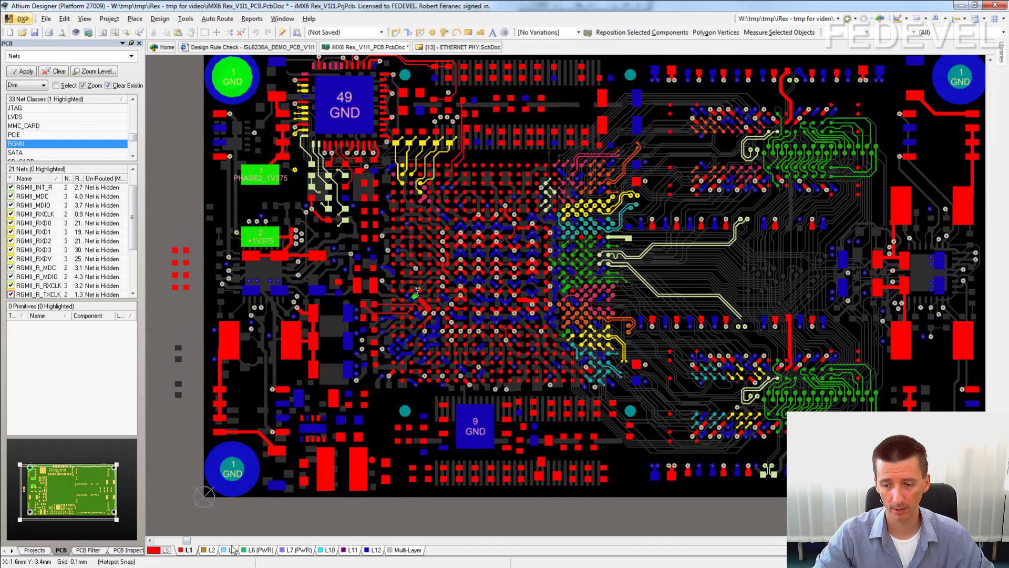
# Step: Compare the colour-coded routing on layers L12, L3 and L10, and make L1 the active layer
pyautogui.click(374, 550)
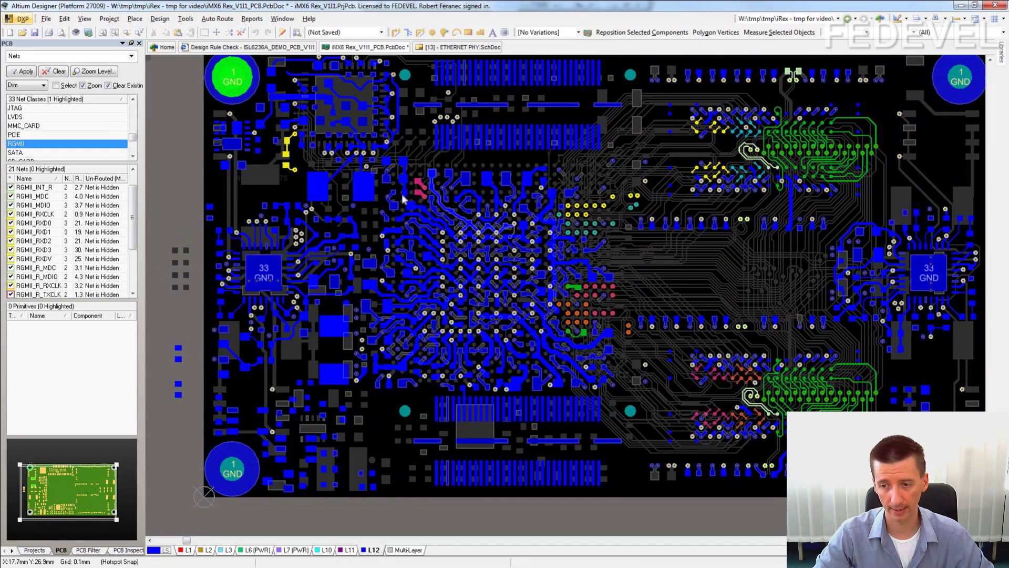
pyautogui.keyDown('ctrl'); pyautogui.scroll(-1, 189, 532); pyautogui.keyUp('ctrl')
pyautogui.click(228, 550)
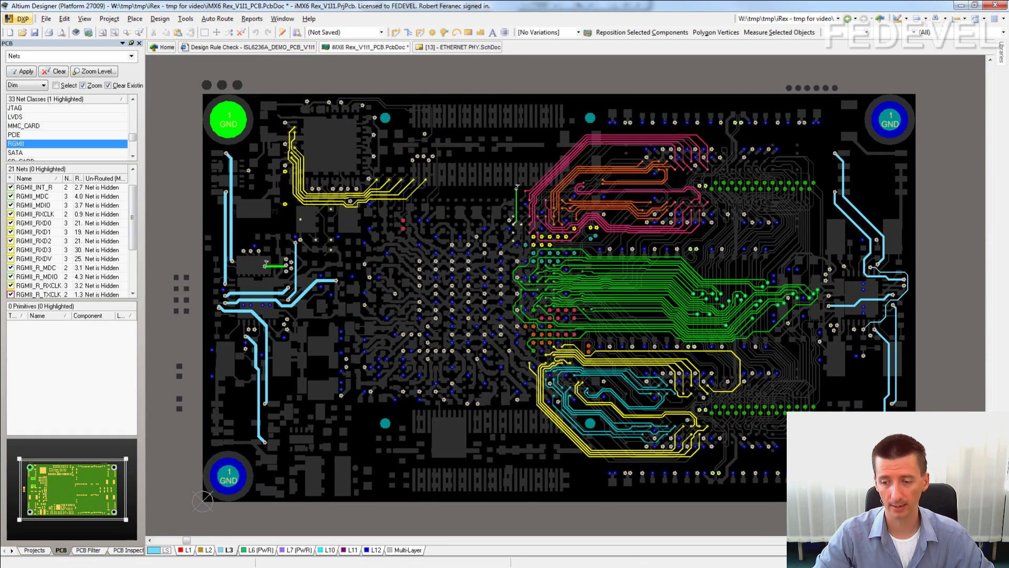
pyautogui.click(327, 550)
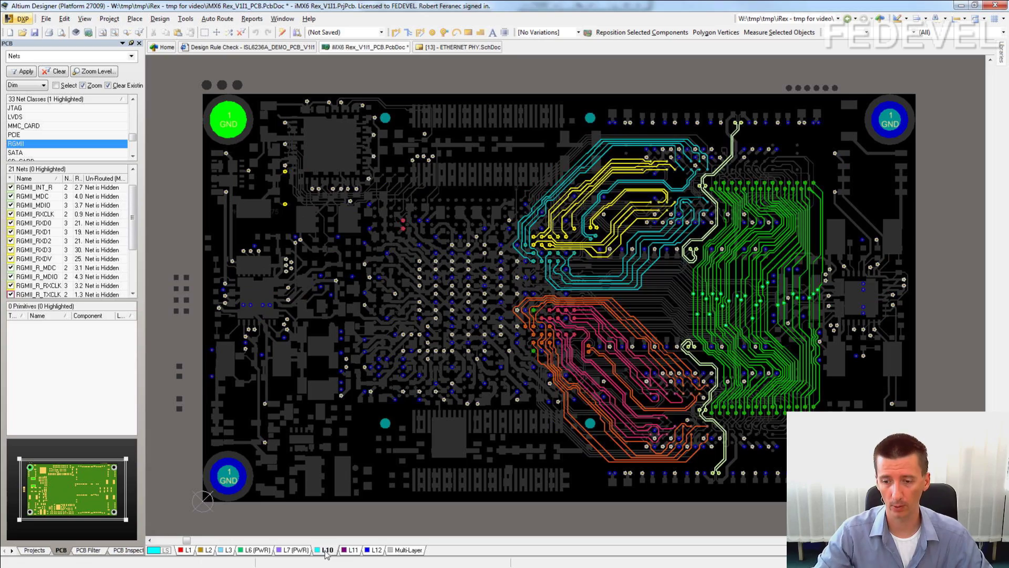
pyautogui.click(187, 550)
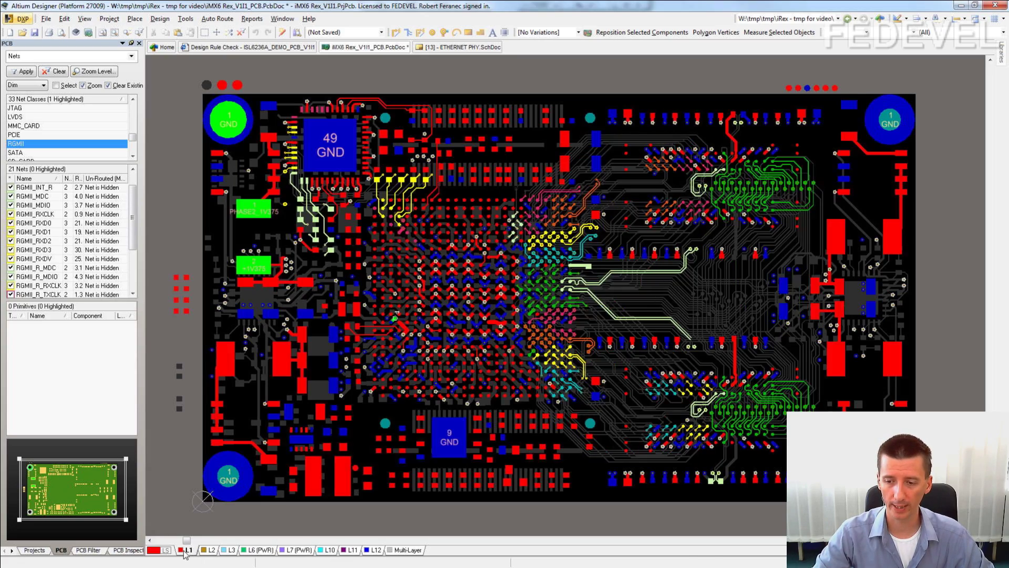
# Step: Inspect the RGMII tracks and series resistors beside the Ethernet PHY on L1, and follow the RGMII tracks on L3
pyautogui.keyDown('ctrl'); pyautogui.scroll(8, 356, 218); pyautogui.keyUp('ctrl')
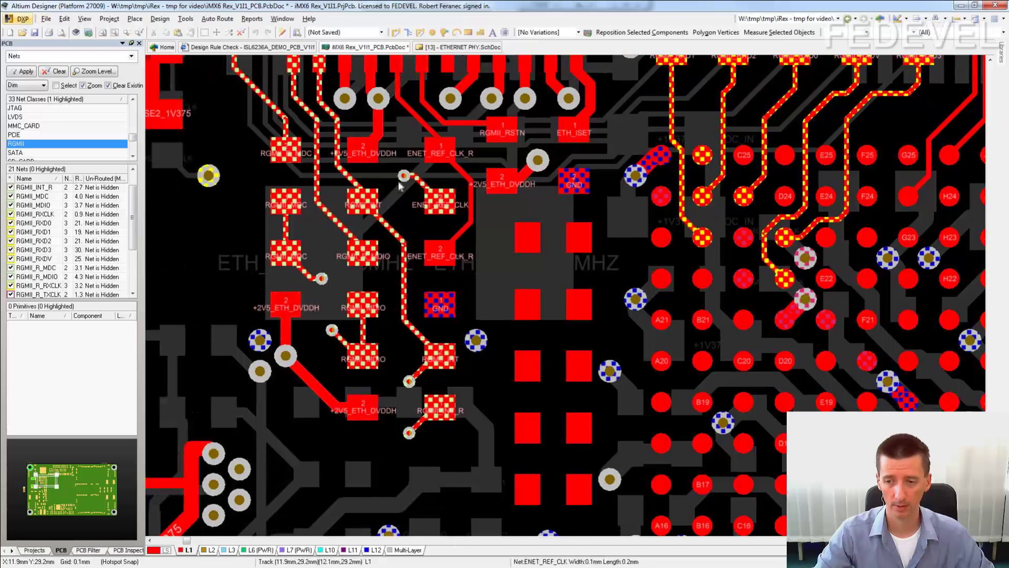
pyautogui.click(208, 550)
pyautogui.click(229, 550)
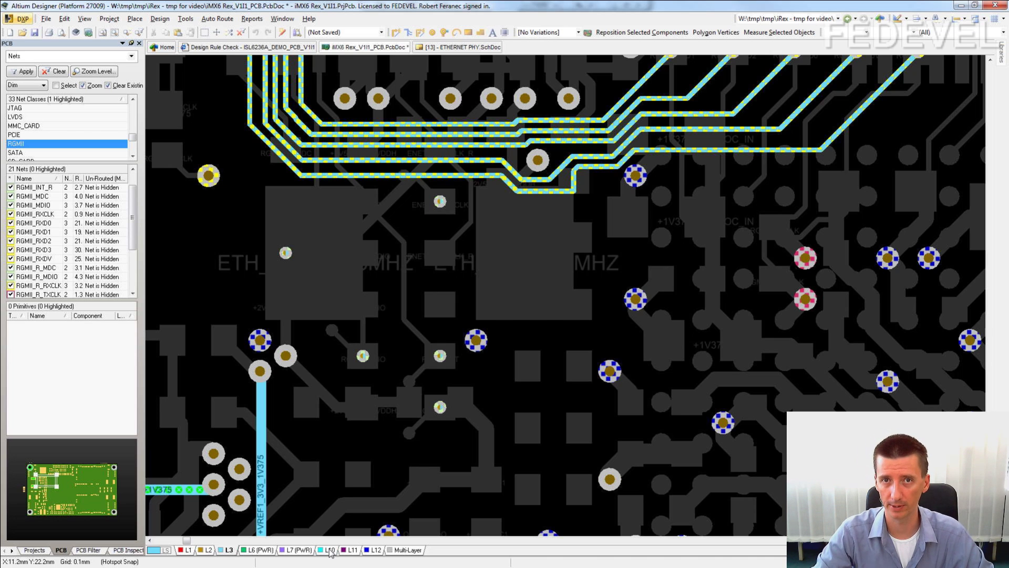
pyautogui.keyDown('ctrl'); pyautogui.scroll(-1, 336, 413); pyautogui.keyUp('ctrl')
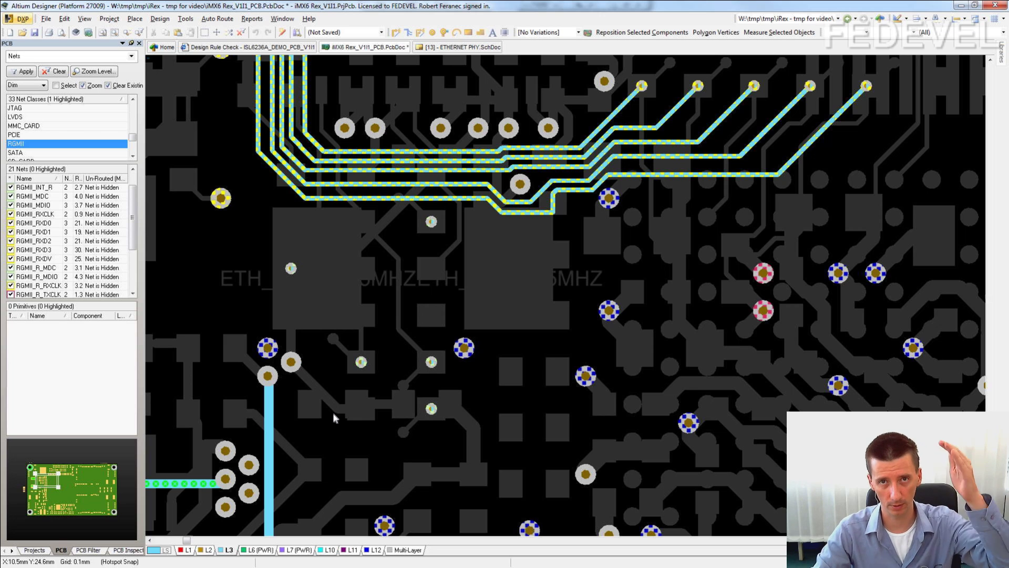
pyautogui.keyDown('ctrl'); pyautogui.scroll(-2, 333, 412); pyautogui.keyUp('ctrl')
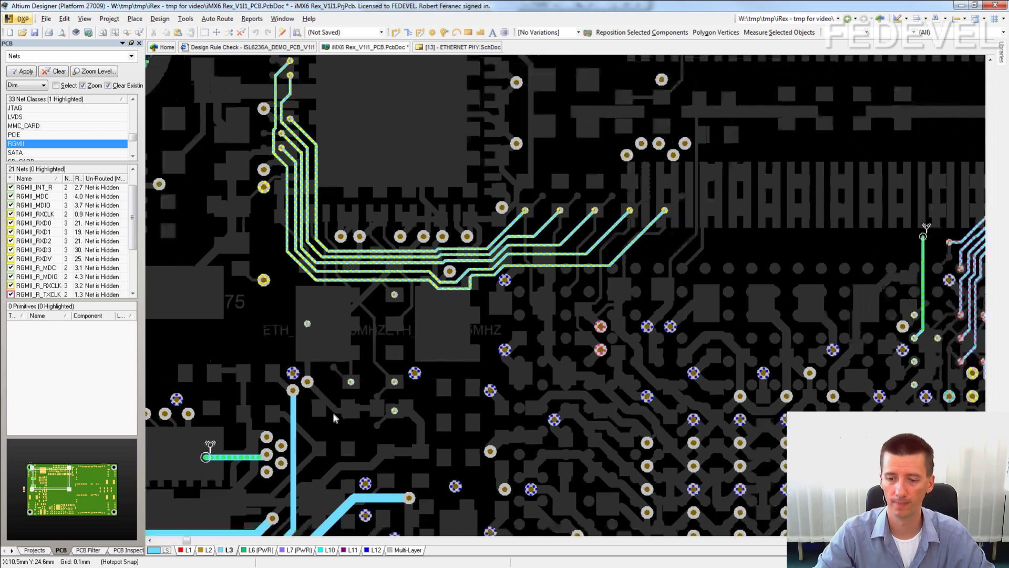
# Step: Return to layer L1 and examine the routing between the Ethernet PHY and the CPU, briefly highlighting the GND net
pyautogui.press('KP_Subtract')
pyautogui.press('KP_Subtract')
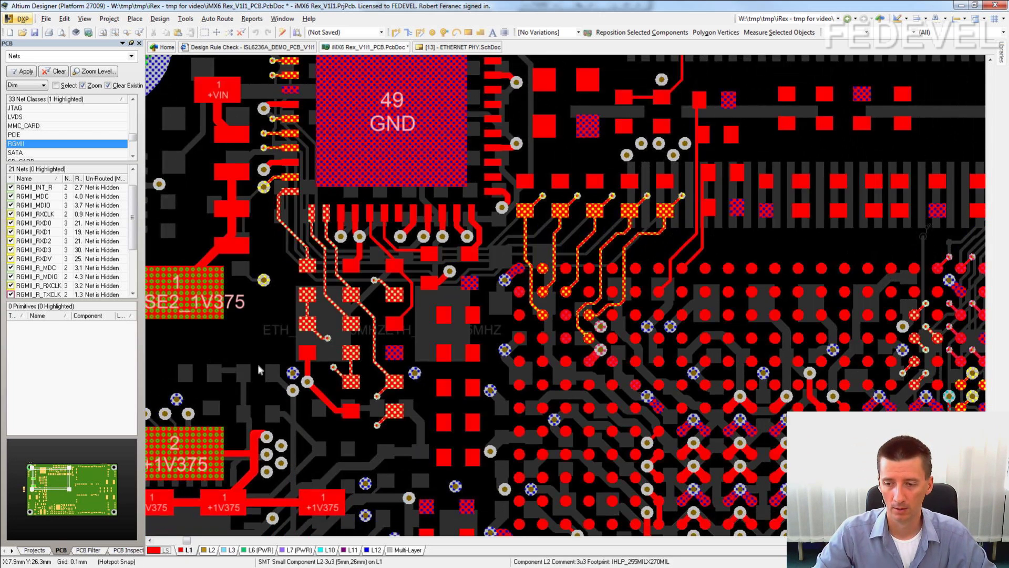
pyautogui.moveTo(240, 374); pyautogui.dragTo(235, 421, button='right')
pyautogui.keyDown('ctrl'); pyautogui.scroll(-1, 236, 418); pyautogui.keyUp('ctrl')
pyautogui.scroll(-2, 231, 400)
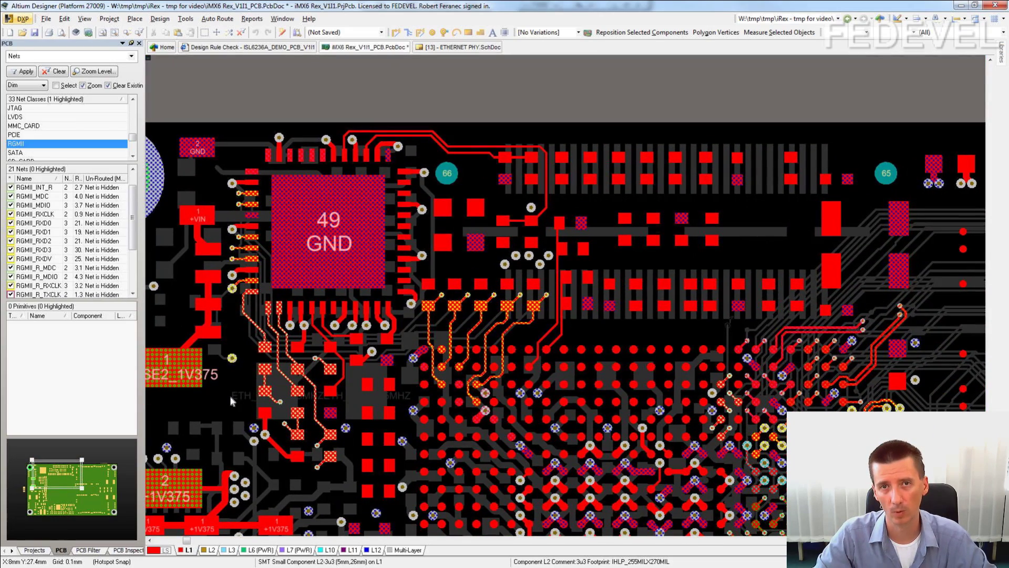
pyautogui.scroll(-3, 231, 401)
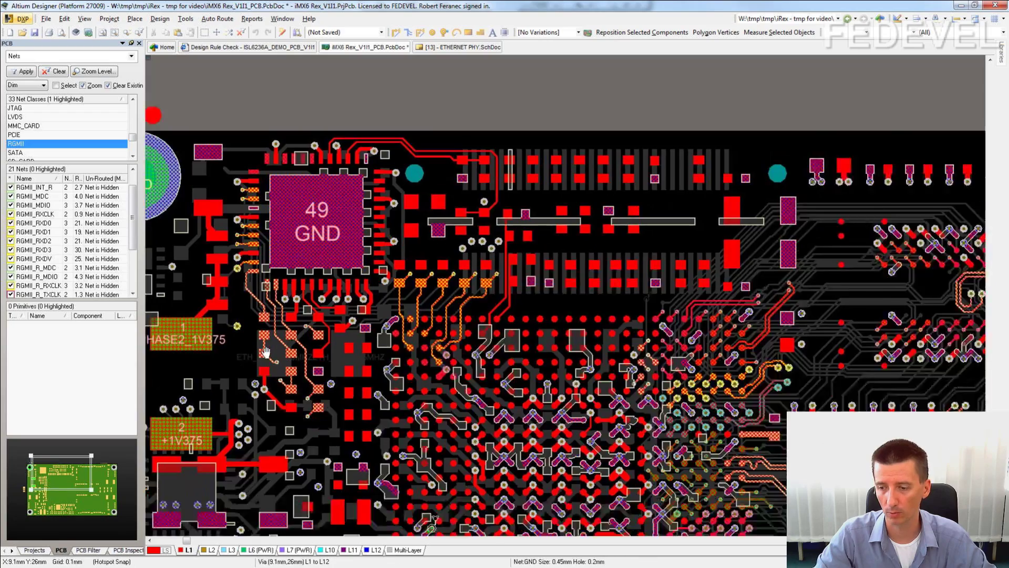
pyautogui.keyDown('ctrl'); pyautogui.scroll(-1, 269, 342); pyautogui.keyUp('ctrl')
pyautogui.keyDown('ctrl'); pyautogui.scroll(1, 269, 342); pyautogui.keyUp('ctrl')
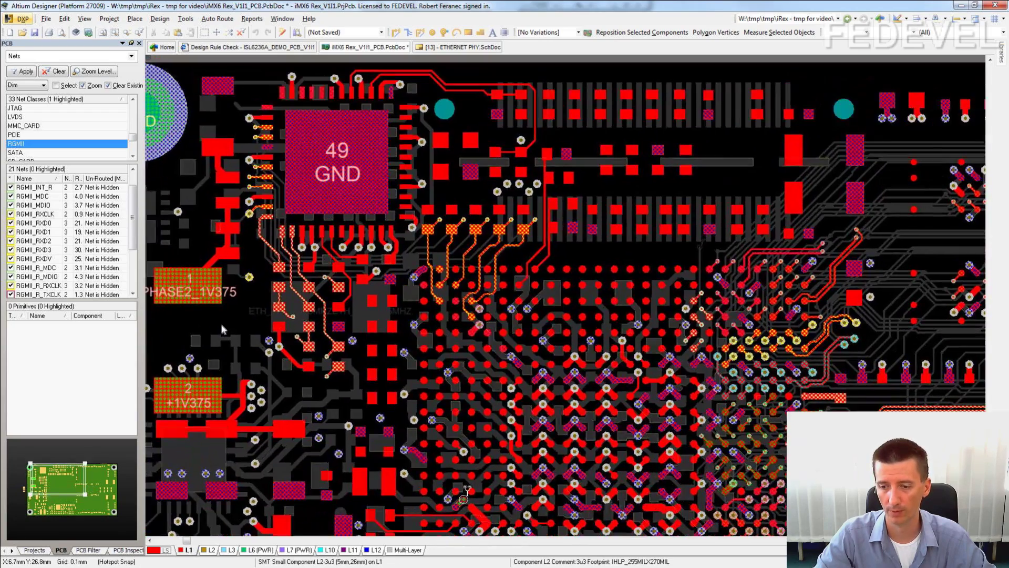
pyautogui.scroll(1, 231, 344)
pyautogui.scroll(1, 231, 343)
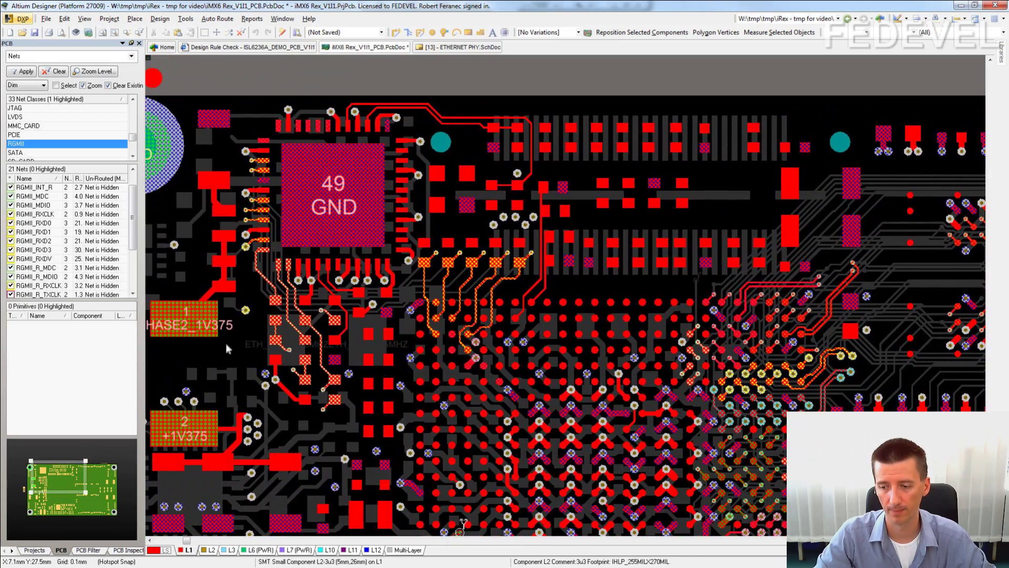
pyautogui.keyDown('ctrl'); pyautogui.click(312, 210); pyautogui.keyUp('ctrl')
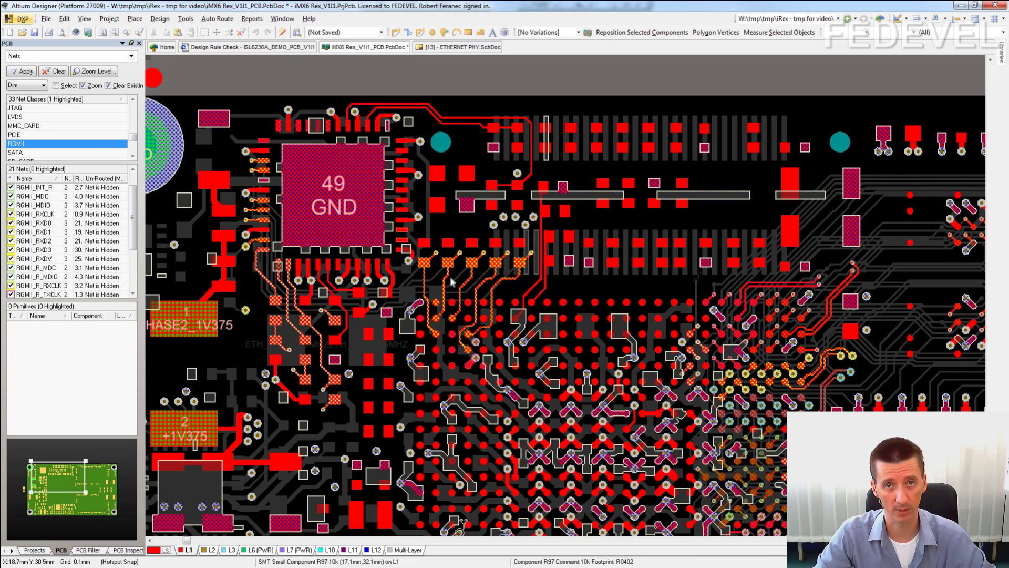
pyautogui.hotkey('shift', 'c')
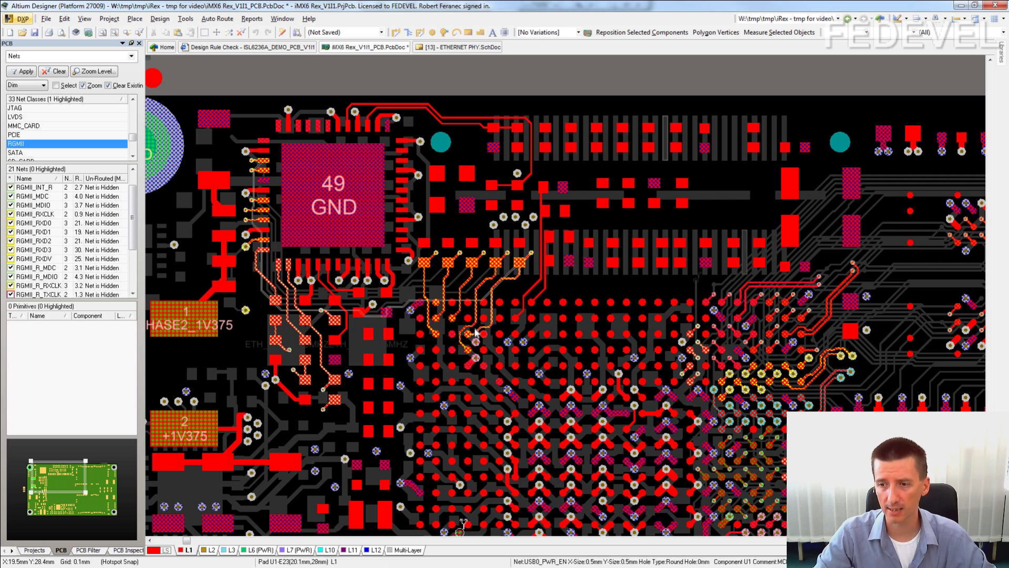
# Step: Open the [13] - ETHERNET PHY schematic and review the signals in the RGMII net class
pyautogui.click(456, 47)
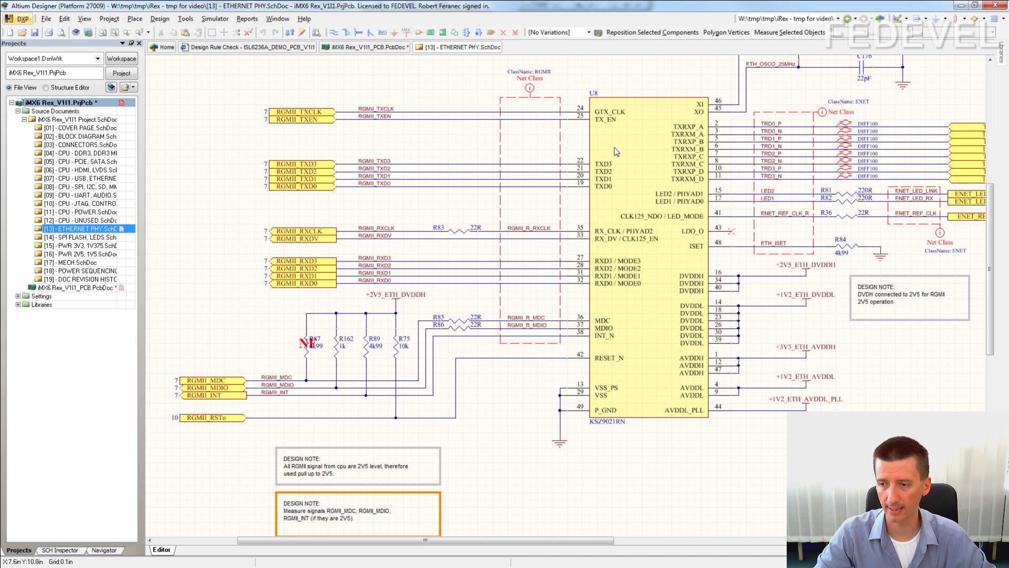
pyautogui.keyDown('ctrl'); pyautogui.scroll(-1, 368, 342); pyautogui.keyUp('ctrl')
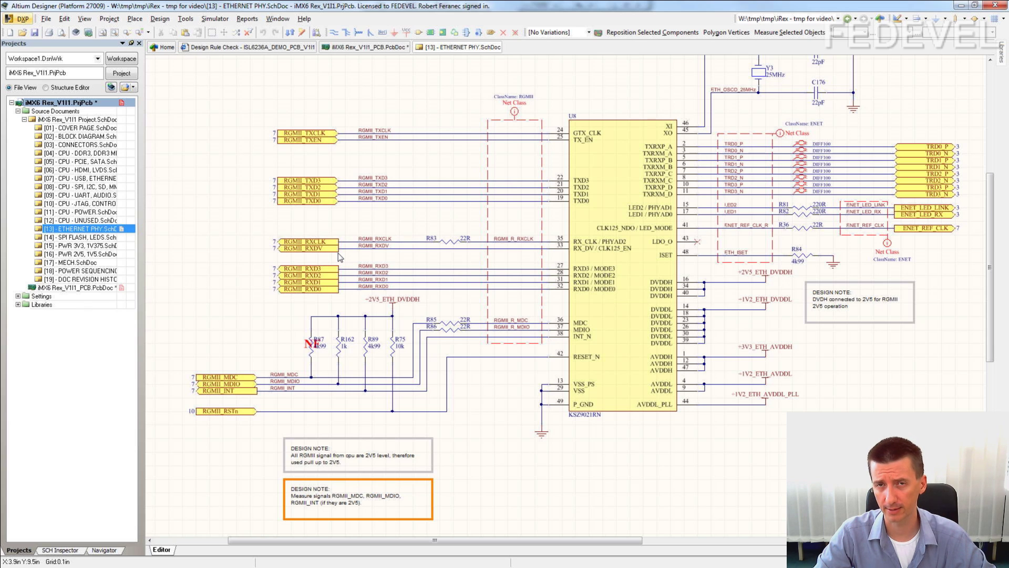
# Step: Return to the iMX6 Rex PCB document and select the RGMII net class to highlight its nets
pyautogui.click(352, 48)
pyautogui.click(40, 145)
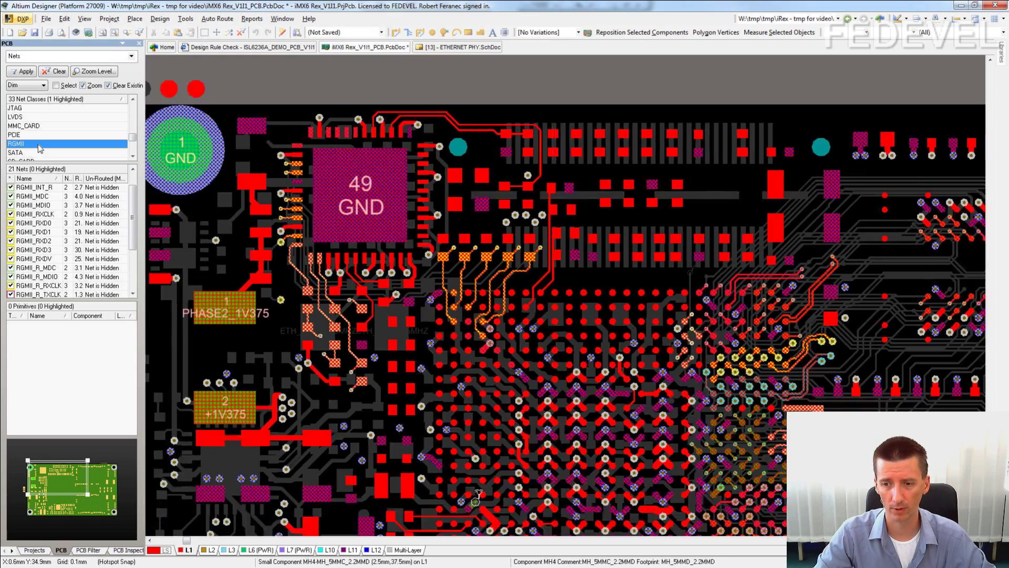
pyautogui.keyDown('ctrl'); pyautogui.scroll(1, 227, 195); pyautogui.keyUp('ctrl')
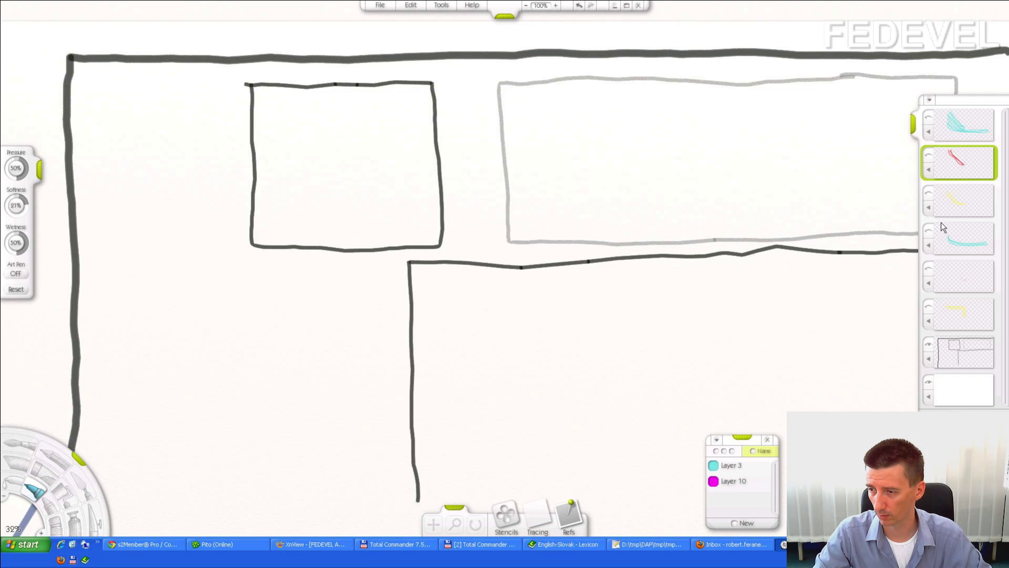
# Step: In the drawing program's board sketch, show the right-angled yellow tracks, the curved cyan tracks and the red via dots
pyautogui.click(929, 193)
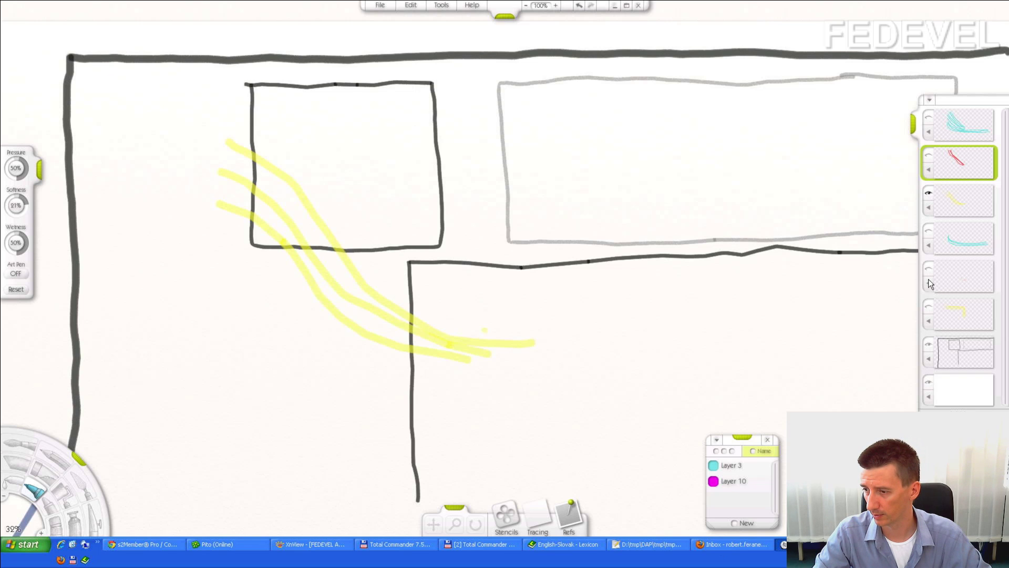
pyautogui.click(928, 311)
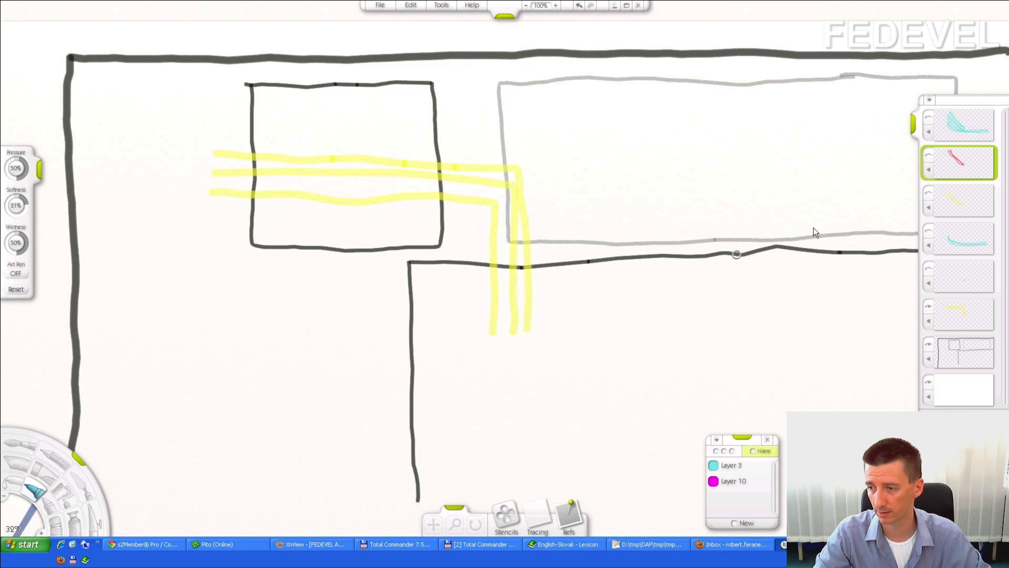
pyautogui.click(929, 233)
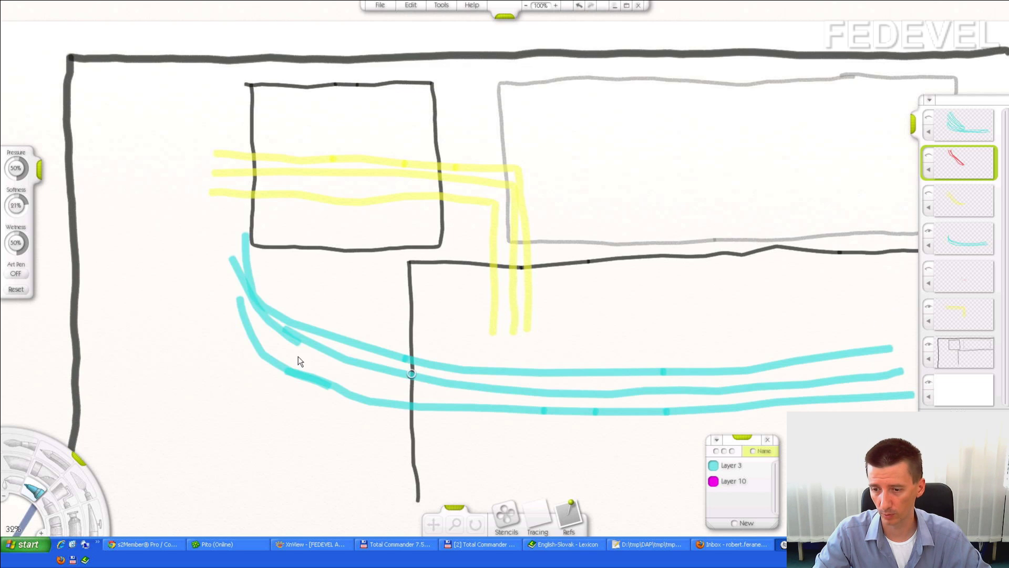
pyautogui.click(928, 271)
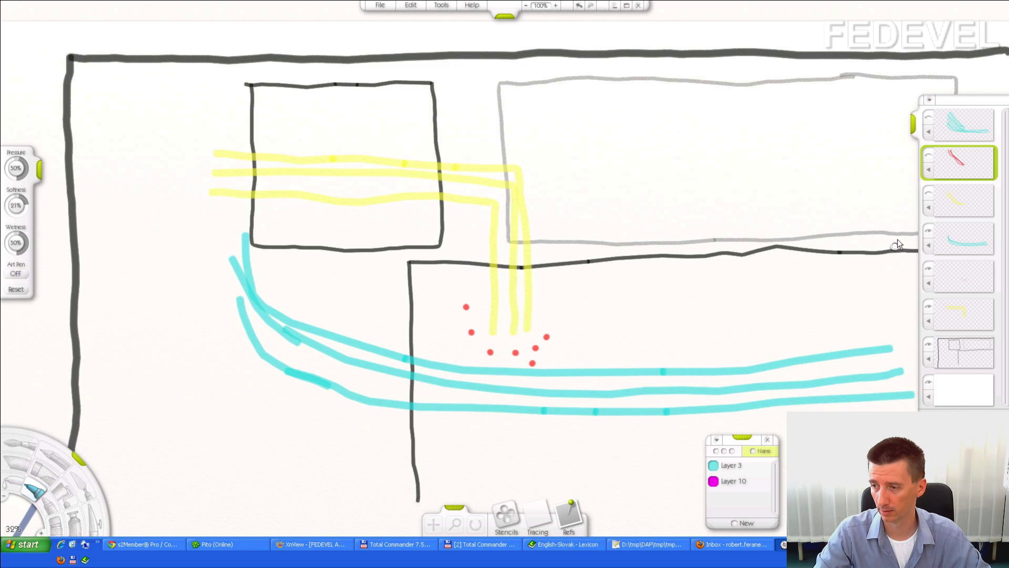
# Step: Replace the right-angled yellow tracks and red dots in the sketch with the diagonal yellow and red tracks
pyautogui.click(928, 194)
pyautogui.click(928, 308)
pyautogui.click(929, 270)
pyautogui.click(929, 157)
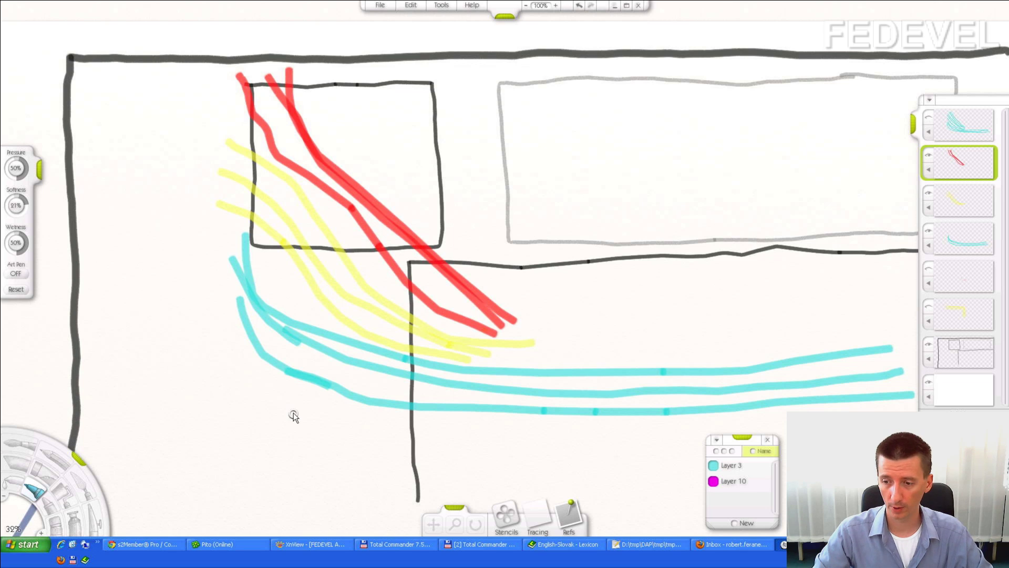
# Step: Show only the layer with the full bundle of cyan tracks, hiding the red, yellow and shorter cyan track layers
pyautogui.click(929, 157)
pyautogui.click(928, 117)
pyautogui.click(929, 193)
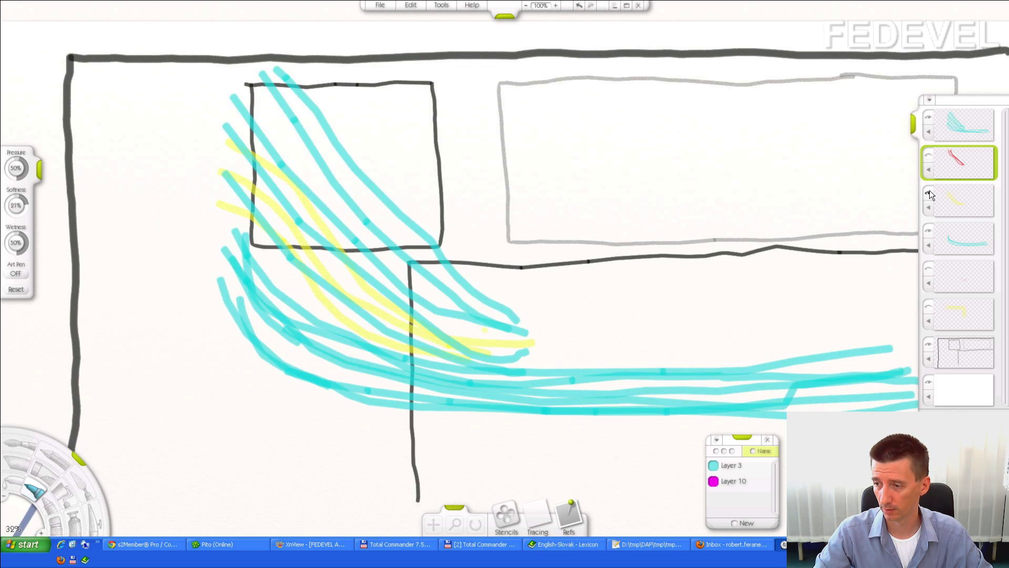
pyautogui.click(928, 231)
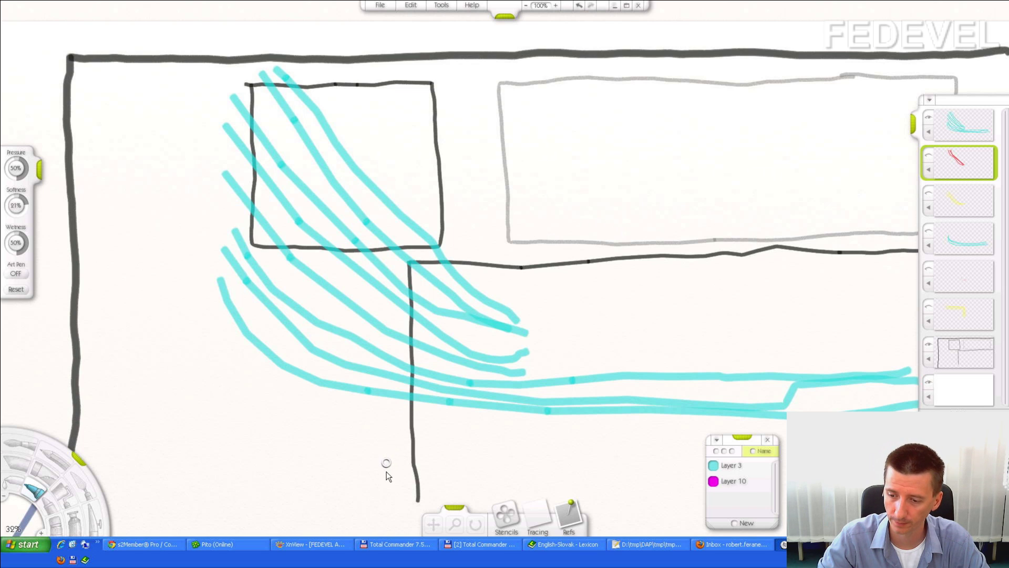
# Step: Add a new layer and draw a magenta track vertically across the cyan bundle, turning horizontally through the light grey rectangle
pyautogui.click(369, 477)
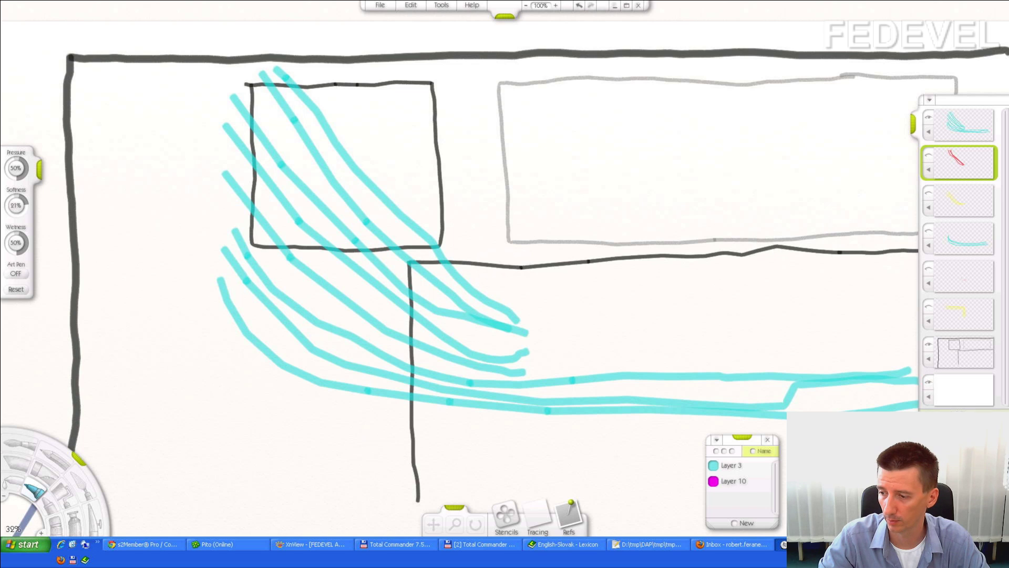
pyautogui.hotkey('ctrl', 'shift', 'n')
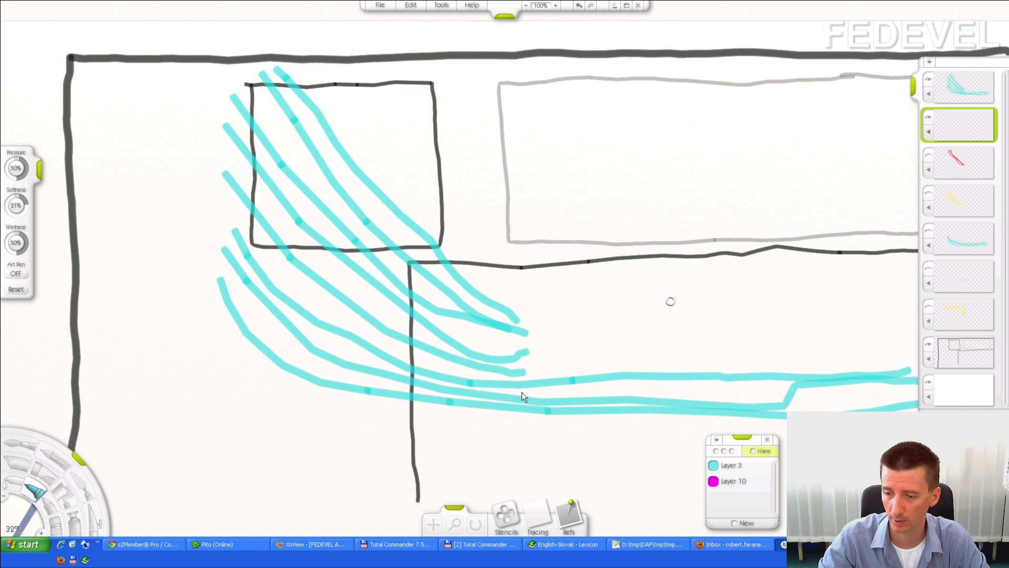
pyautogui.click(371, 461)
pyautogui.moveTo(368, 442); pyautogui.dragTo(370, 352)
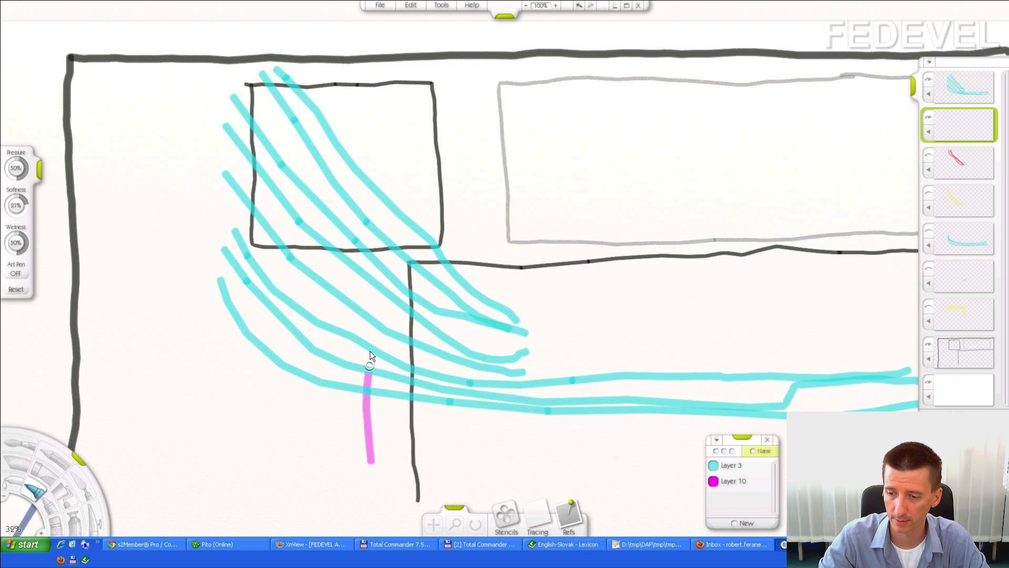
pyautogui.moveTo(384, 183); pyautogui.dragTo(841, 179)
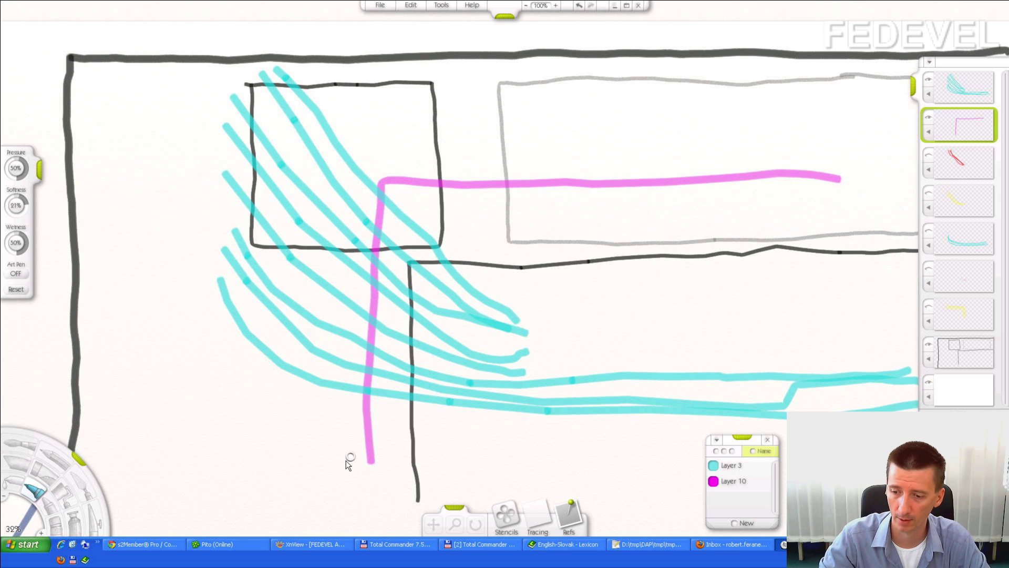
# Step: Draw two more right-angled magenta tracks outside the first, running up through the cyan bundle and across into the light grey rectangle
pyautogui.moveTo(343, 461); pyautogui.dragTo(333, 231)
pyautogui.moveTo(340, 156)
pyautogui.mouseDown()
pyautogui.moveTo(389, 141)
pyautogui.moveTo(851, 151)
pyautogui.mouseUp()
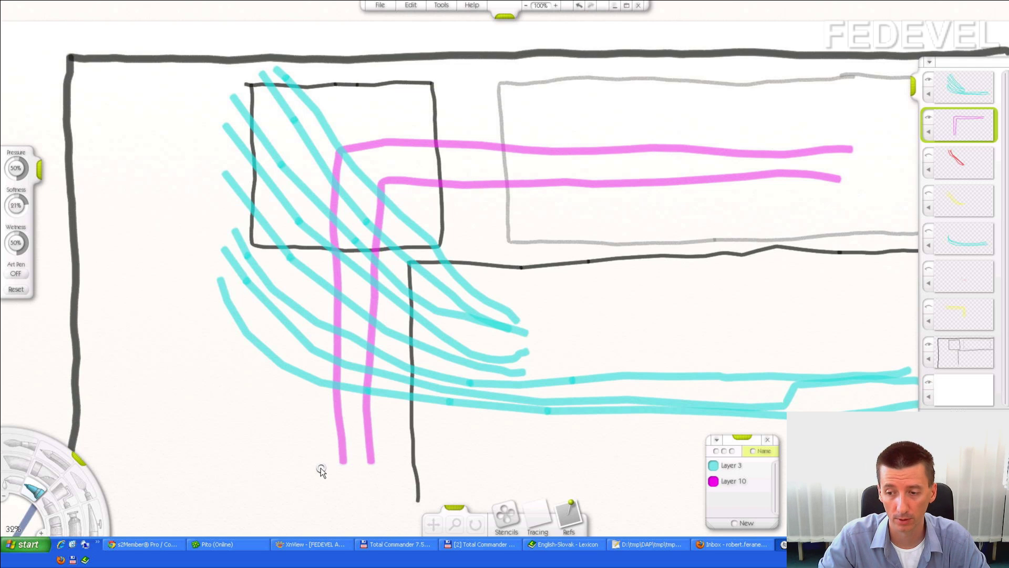
pyautogui.moveTo(321, 469); pyautogui.dragTo(303, 139)
pyautogui.moveTo(391, 115)
pyautogui.mouseDown()
pyautogui.moveTo(620, 123)
pyautogui.moveTo(615, 227)
pyautogui.mouseUp()
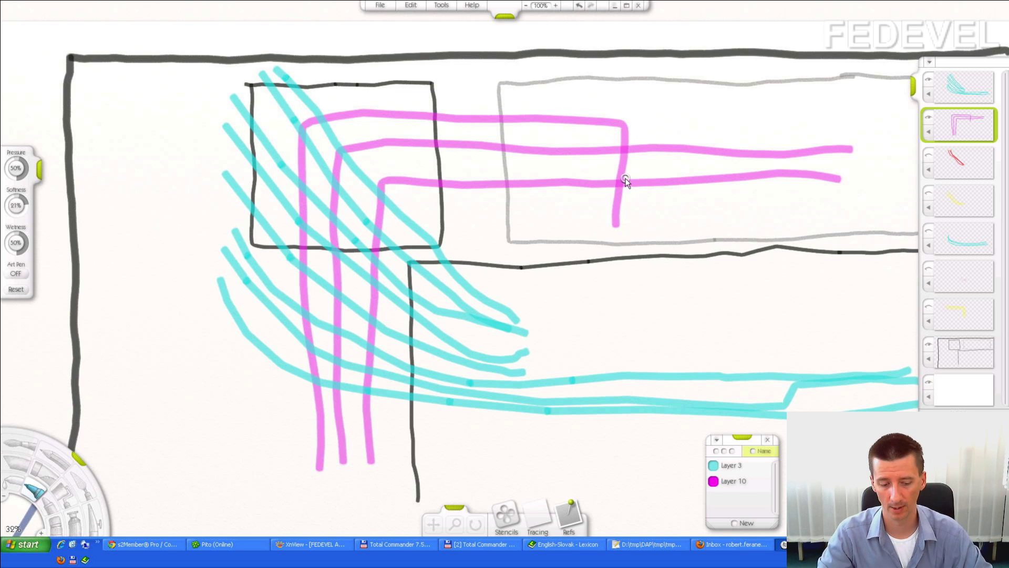
# Step: Undo all the right-angled magenta tracks on the current layer
pyautogui.hotkey('ctrl', 'z')
pyautogui.hotkey('ctrl', 'z')
pyautogui.hotkey('ctrl', 'z')
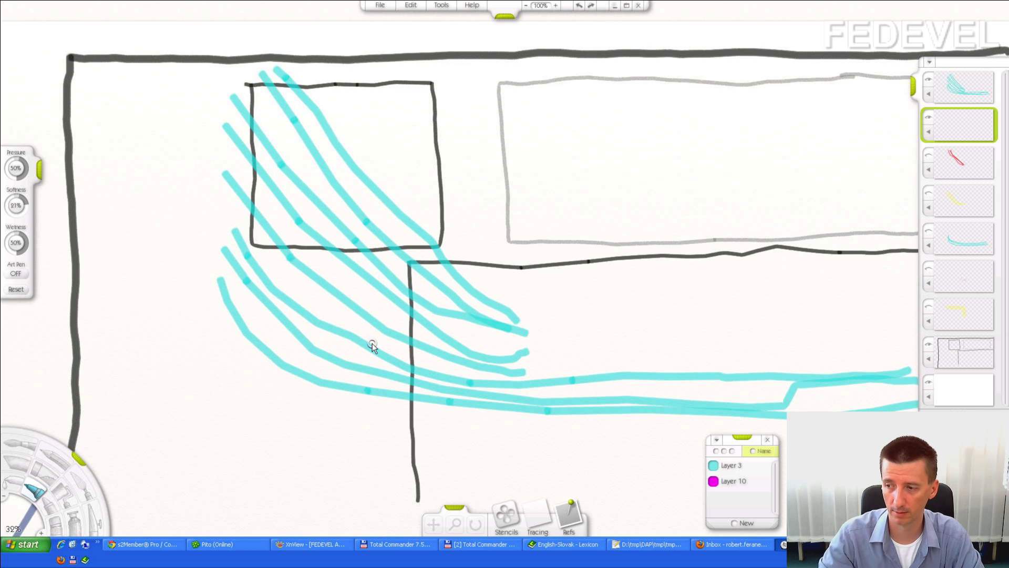
# Step: Draw three roughly parallel vertical magenta tracks from below the cyan bundle through the black square to the board's upper edge
pyautogui.moveTo(389, 468); pyautogui.dragTo(402, 212)
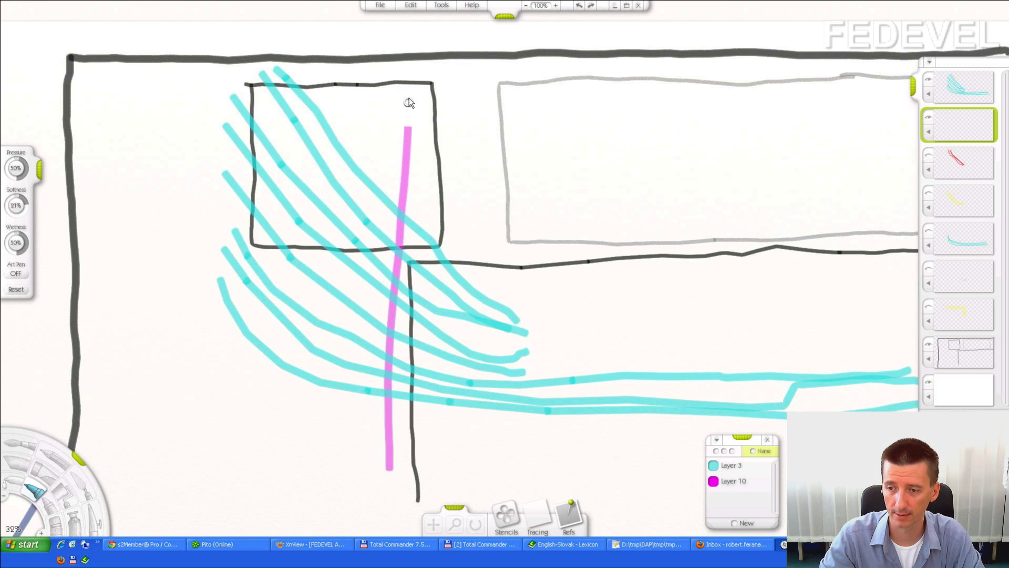
pyautogui.moveTo(409, 71); pyautogui.dragTo(408, 53)
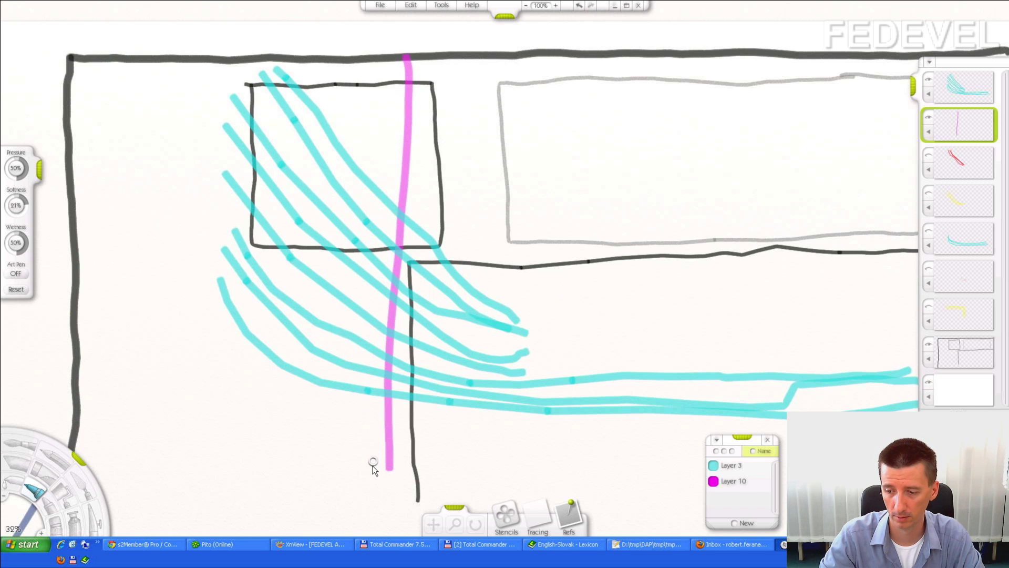
pyautogui.moveTo(370, 471); pyautogui.dragTo(371, 391)
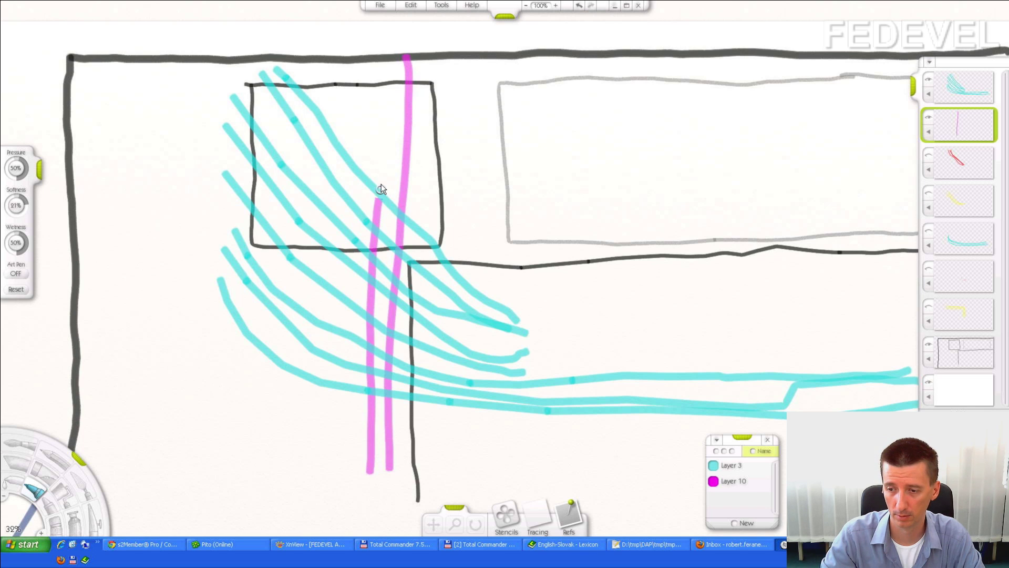
pyautogui.moveTo(380, 187); pyautogui.dragTo(393, 95)
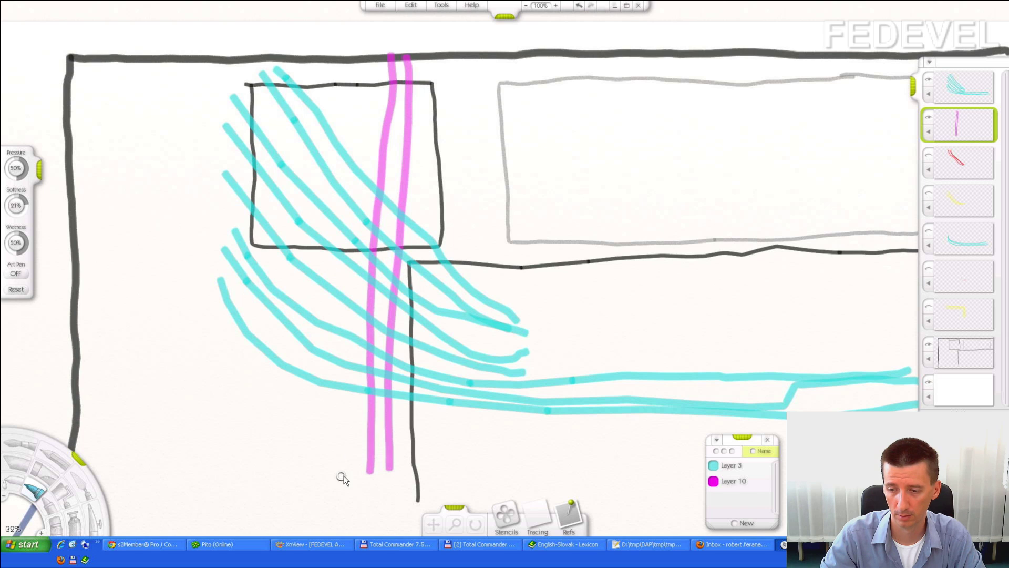
pyautogui.moveTo(347, 476); pyautogui.dragTo(345, 372)
pyautogui.moveTo(354, 265); pyautogui.dragTo(355, 180)
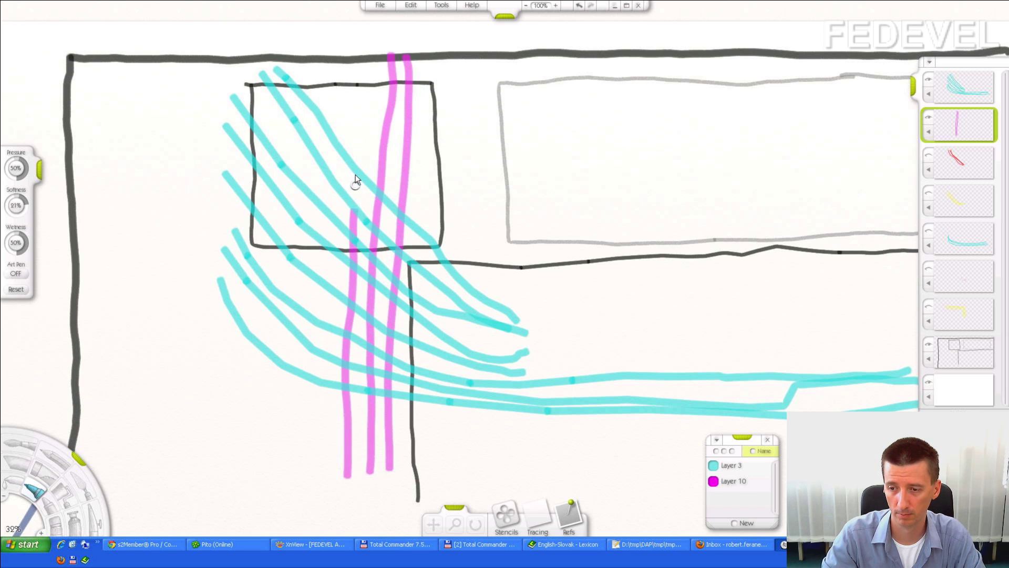
pyautogui.moveTo(357, 92); pyautogui.dragTo(354, 62)
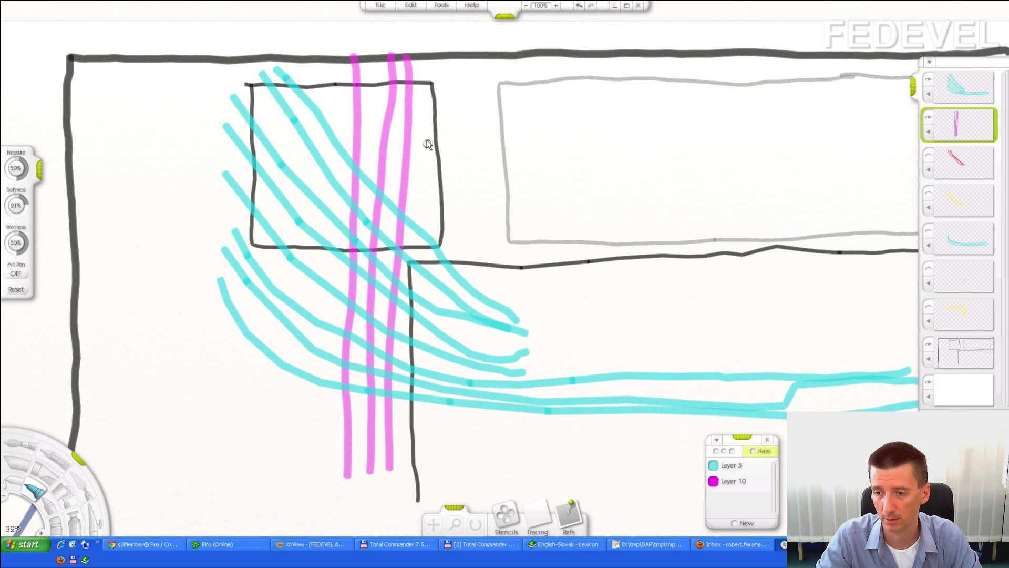
# Step: Draw three cyan tracks from the vertical magenta tracks into the light grey rectangle, curving upward, and undo an extra fourth one
pyautogui.moveTo(409, 142)
pyautogui.mouseDown()
pyautogui.moveTo(588, 141)
pyautogui.moveTo(619, 100)
pyautogui.mouseUp()
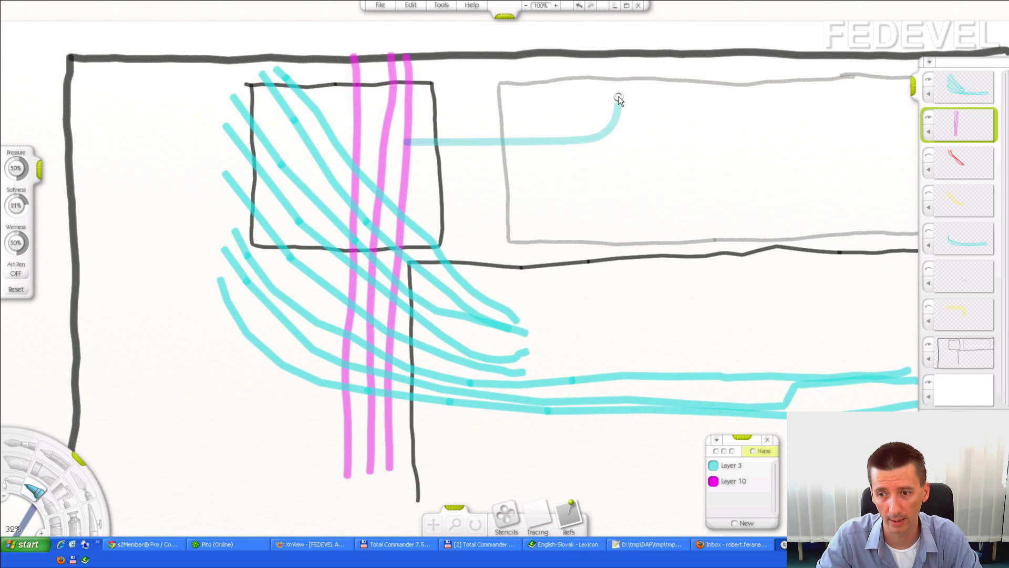
pyautogui.moveTo(387, 159)
pyautogui.mouseDown()
pyautogui.moveTo(656, 152)
pyautogui.moveTo(690, 128)
pyautogui.moveTo(691, 87)
pyautogui.mouseUp()
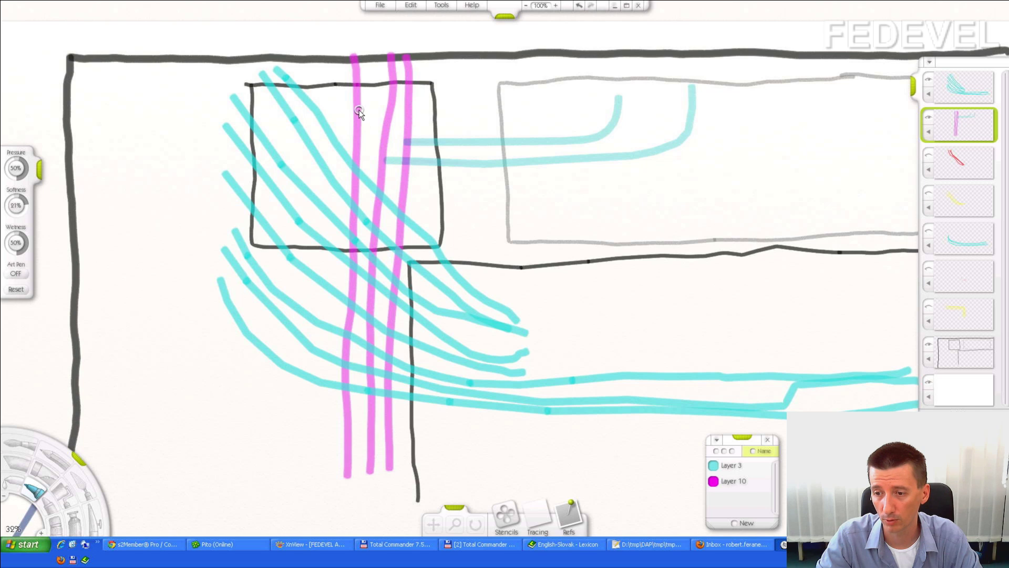
pyautogui.moveTo(358, 113)
pyautogui.mouseDown()
pyautogui.moveTo(516, 117)
pyautogui.moveTo(572, 96)
pyautogui.mouseUp()
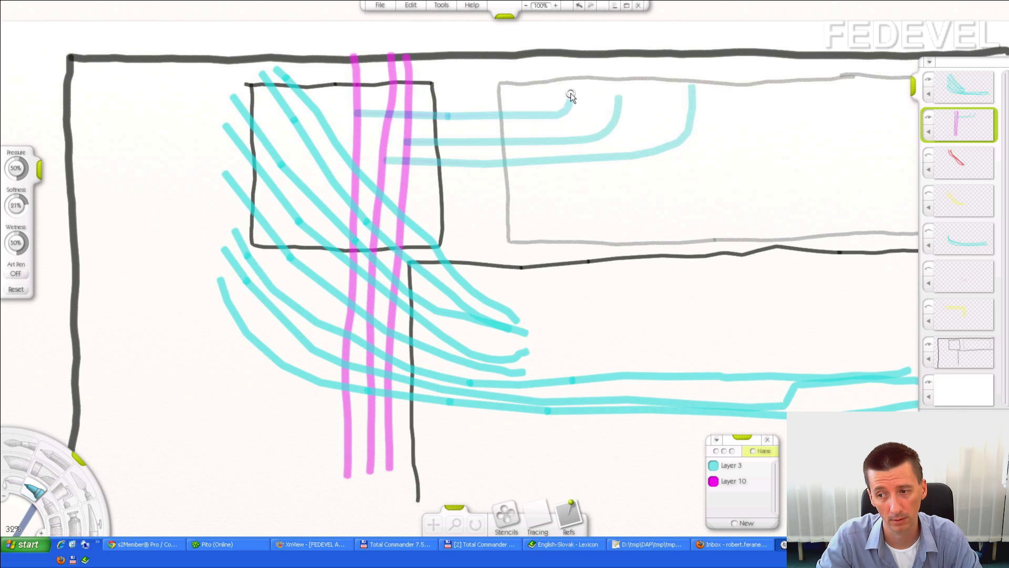
pyautogui.moveTo(358, 155)
pyautogui.mouseDown()
pyautogui.moveTo(427, 192)
pyautogui.moveTo(551, 206)
pyautogui.moveTo(667, 192)
pyautogui.moveTo(716, 165)
pyautogui.moveTo(738, 95)
pyautogui.mouseUp()
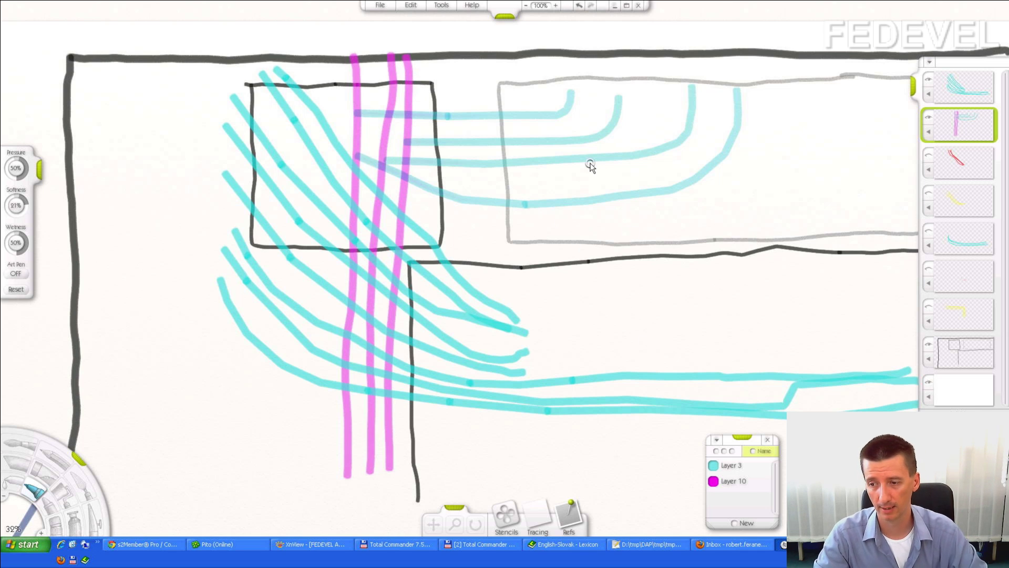
pyautogui.hotkey('ctrl', 'z')
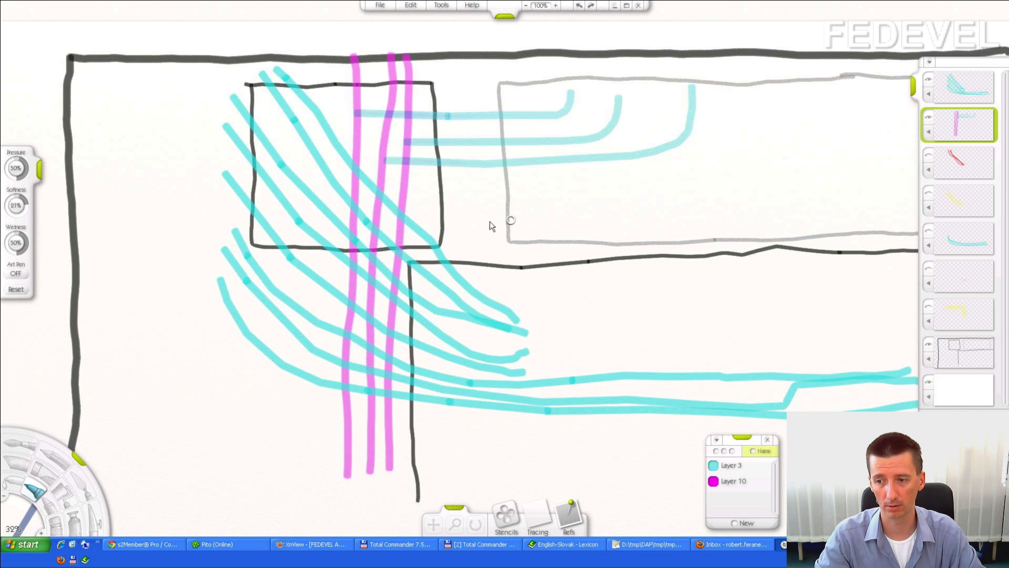
# Step: Draw three cyan tracks from the rightmost vertical magenta track into the light grey rectangle, each bending downward at its end
pyautogui.moveTo(405, 183)
pyautogui.mouseDown()
pyautogui.moveTo(727, 178)
pyautogui.moveTo(810, 190)
pyautogui.moveTo(815, 227)
pyautogui.mouseUp()
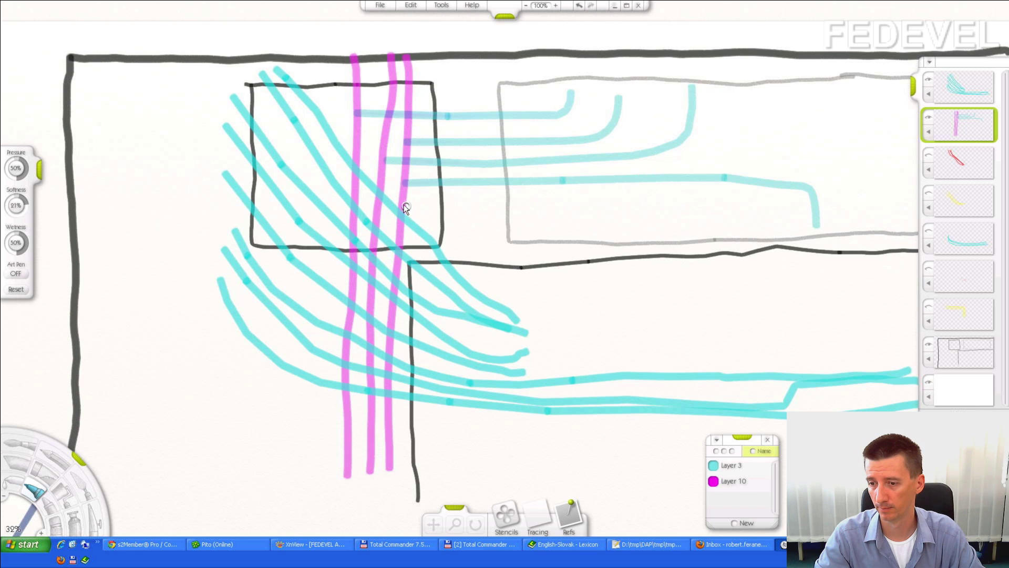
pyautogui.moveTo(408, 172)
pyautogui.mouseDown()
pyautogui.moveTo(833, 155)
pyautogui.moveTo(889, 164)
pyautogui.moveTo(894, 215)
pyautogui.mouseUp()
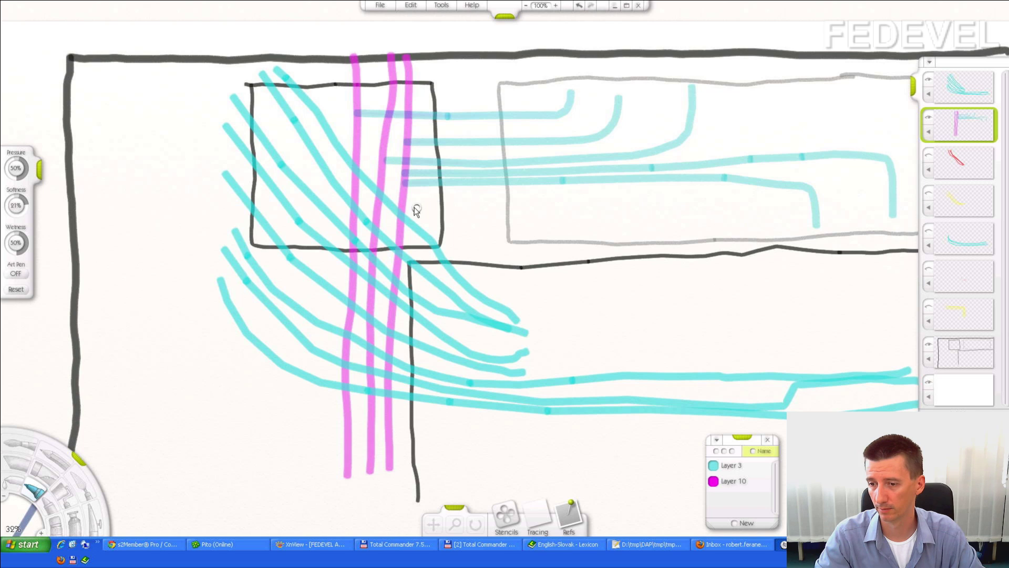
pyautogui.moveTo(407, 204)
pyautogui.mouseDown()
pyautogui.moveTo(692, 199)
pyautogui.moveTo(726, 224)
pyautogui.mouseUp()
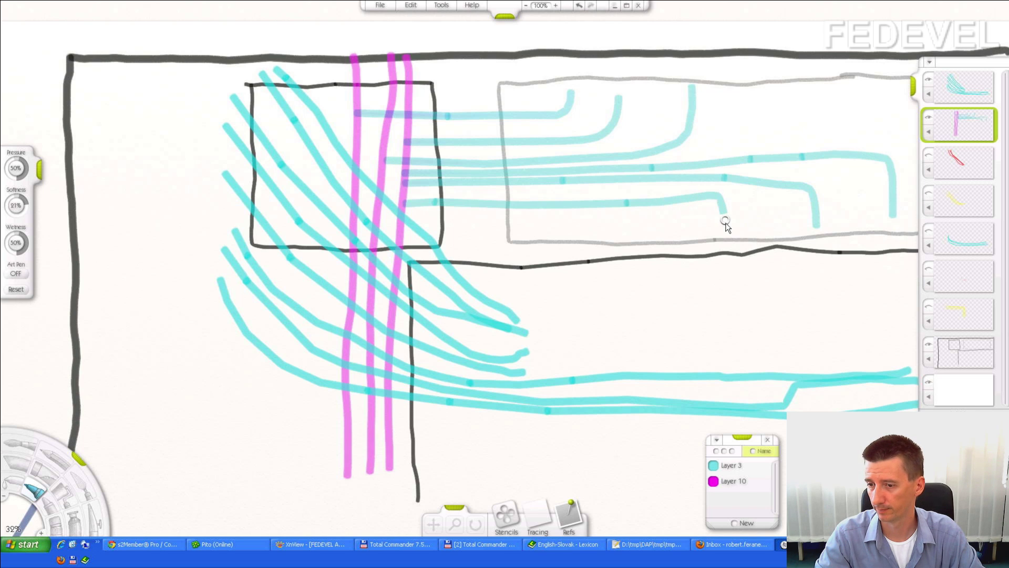
# Step: Select the magenta Layer 10 colour and add one vertical track on each outer side of the existing three
pyautogui.click(714, 481)
pyautogui.moveTo(330, 476); pyautogui.dragTo(341, 125)
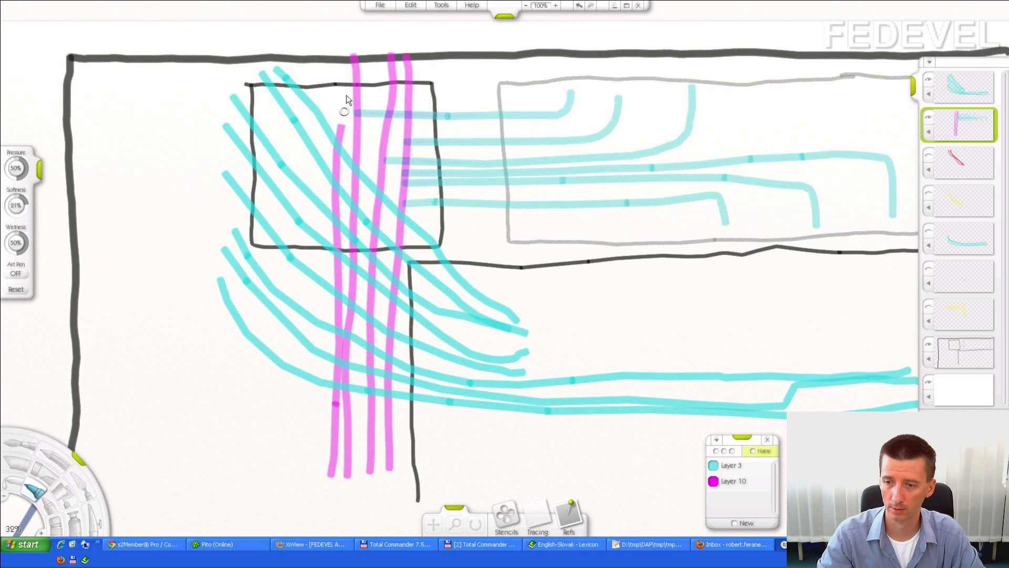
pyautogui.moveTo(403, 469); pyautogui.dragTo(412, 58)
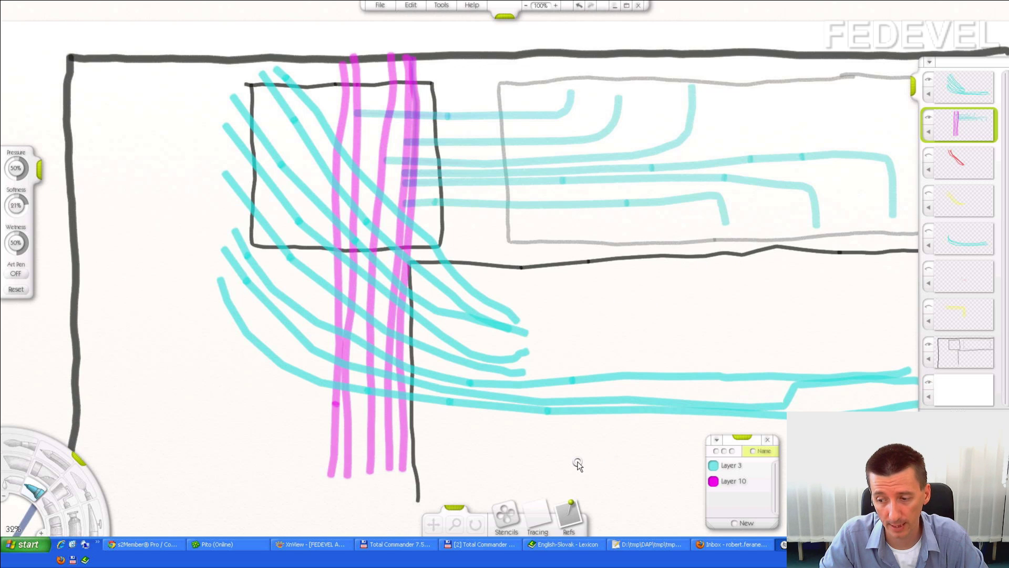
# Step: Draw three slanted magenta tracks from below the long cyan tracks up into the light grey rectangle
pyautogui.moveTo(578, 470)
pyautogui.mouseDown()
pyautogui.moveTo(602, 420)
pyautogui.moveTo(629, 267)
pyautogui.moveTo(638, 121)
pyautogui.mouseUp()
pyautogui.moveTo(641, 488)
pyautogui.mouseDown()
pyautogui.moveTo(656, 442)
pyautogui.moveTo(688, 115)
pyautogui.mouseUp()
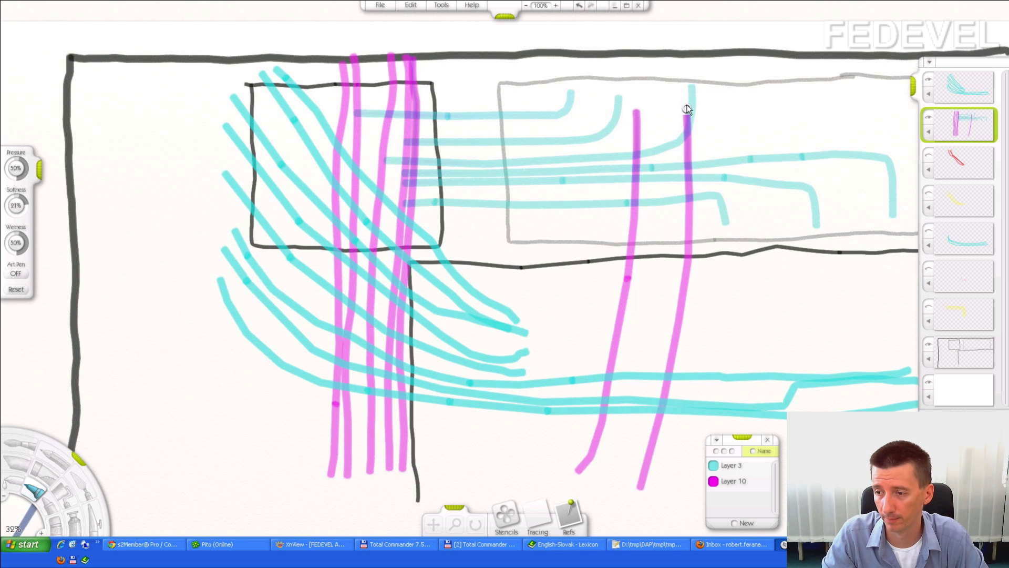
pyautogui.moveTo(681, 481)
pyautogui.mouseDown()
pyautogui.moveTo(730, 231)
pyautogui.moveTo(726, 100)
pyautogui.mouseUp()
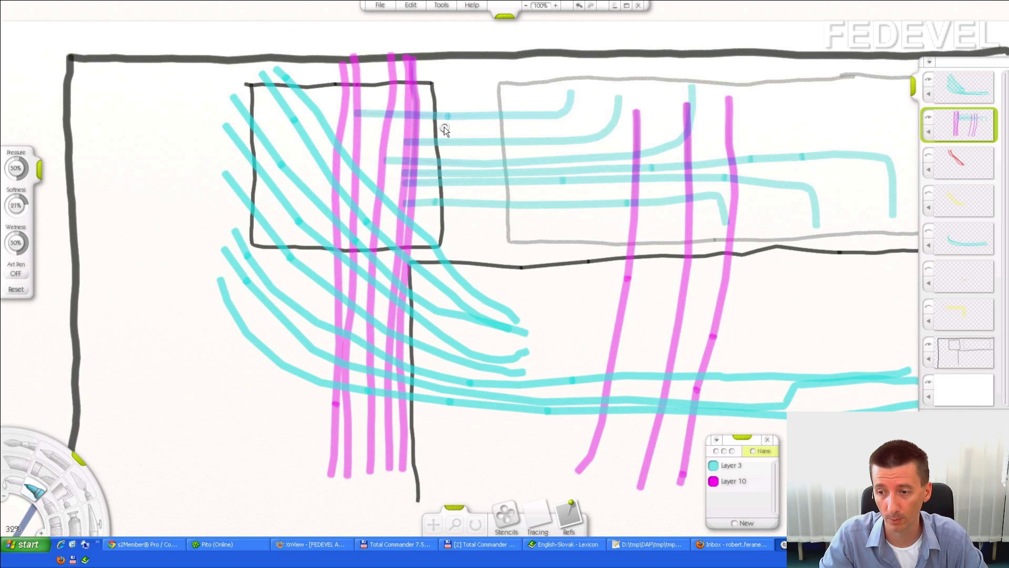
# Step: Draw short magenta tracks from beside the black square into the light grey rectangle, two curving upward and four curving downward
pyautogui.moveTo(442, 125)
pyautogui.mouseDown()
pyautogui.moveTo(519, 117)
pyautogui.moveTo(539, 92)
pyautogui.mouseUp()
pyautogui.moveTo(445, 132)
pyautogui.mouseDown()
pyautogui.moveTo(552, 106)
pyautogui.moveTo(556, 92)
pyautogui.mouseUp()
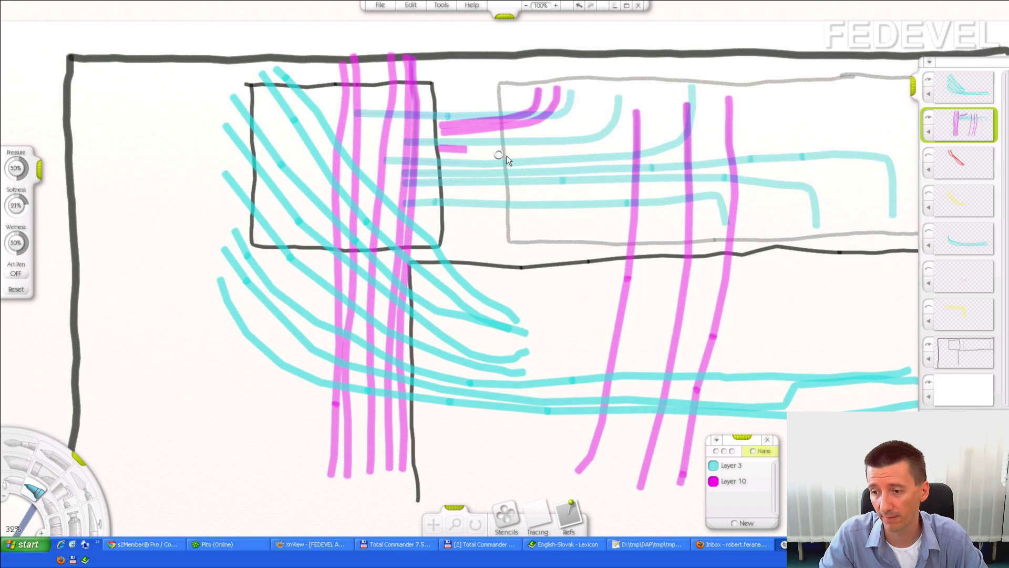
pyautogui.moveTo(565, 185); pyautogui.dragTo(565, 229)
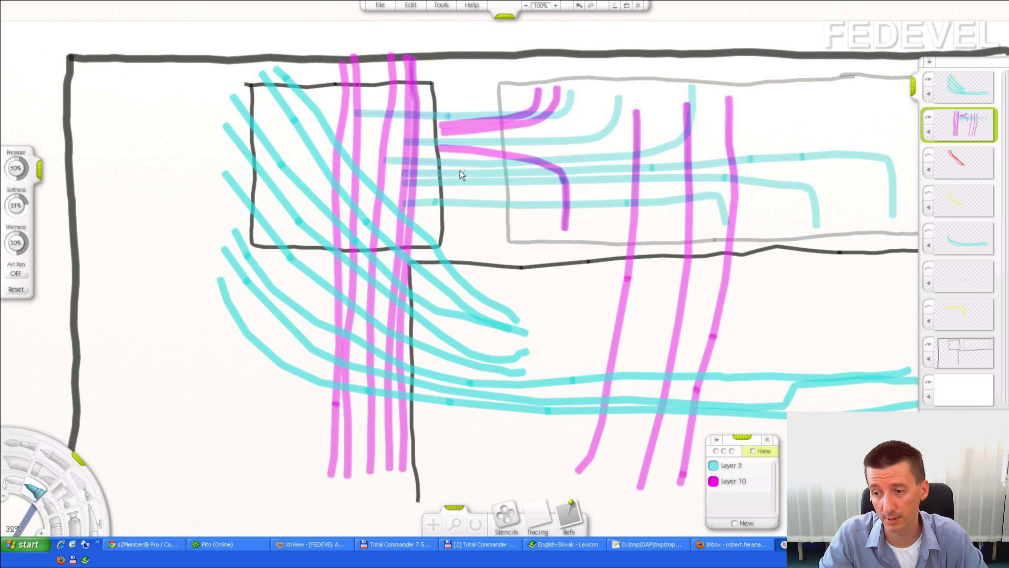
pyautogui.moveTo(447, 161); pyautogui.dragTo(552, 226)
pyautogui.moveTo(451, 193); pyautogui.dragTo(522, 225)
pyautogui.moveTo(466, 218); pyautogui.dragTo(515, 229)
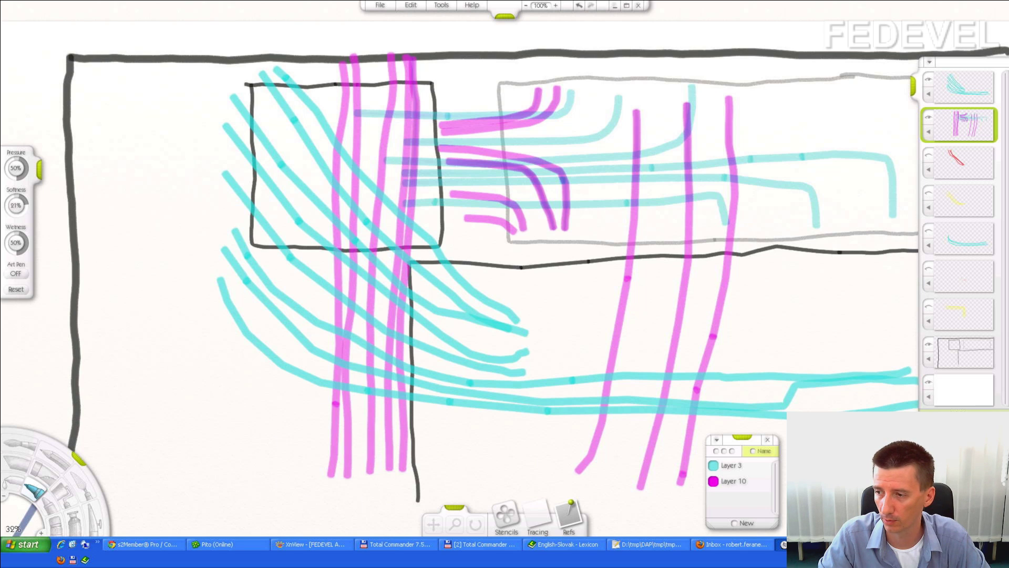
# Step: Add a new layer and draw four magenta tracks following the vertical bundle and turning horizontally to the right near its lower end
pyautogui.hotkey('ctrl', 'shift', 'n')
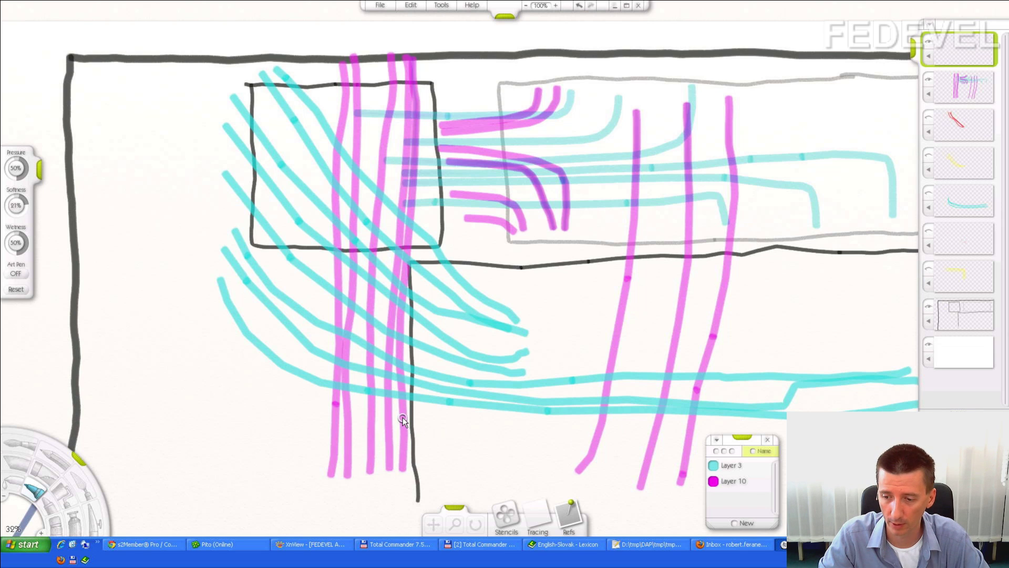
pyautogui.moveTo(402, 417)
pyautogui.mouseDown()
pyautogui.moveTo(400, 462)
pyautogui.moveTo(423, 472)
pyautogui.moveTo(531, 468)
pyautogui.mouseUp()
pyautogui.moveTo(388, 423)
pyautogui.mouseDown()
pyautogui.moveTo(440, 500)
pyautogui.moveTo(558, 499)
pyautogui.mouseUp()
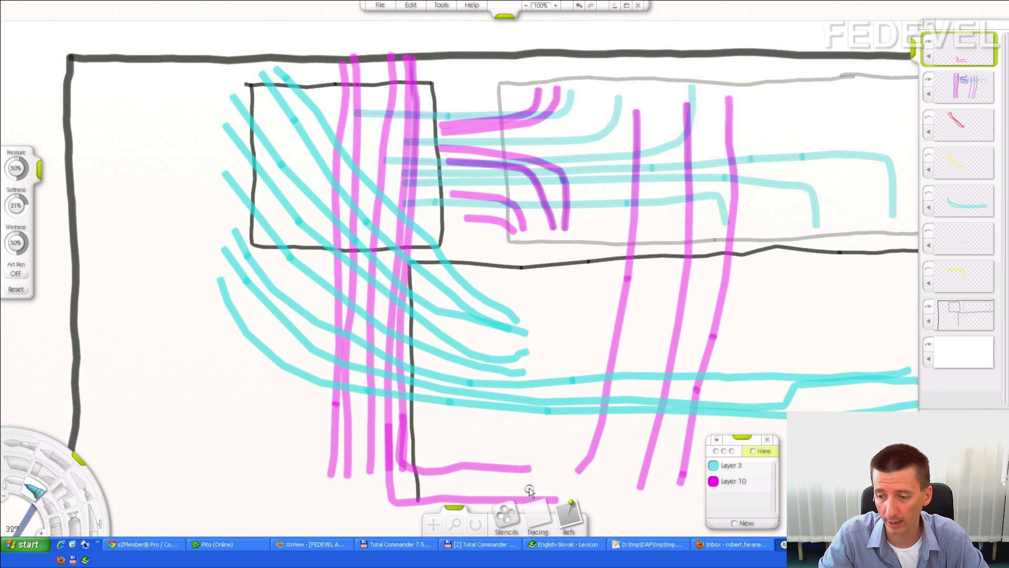
pyautogui.moveTo(541, 481)
pyautogui.mouseDown()
pyautogui.moveTo(405, 481)
pyautogui.moveTo(394, 434)
pyautogui.mouseUp()
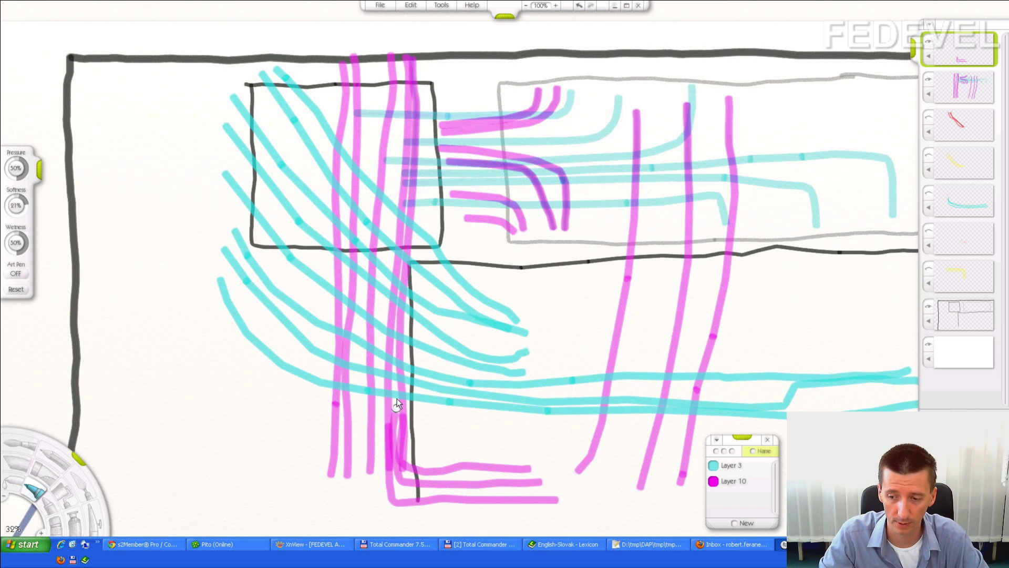
pyautogui.moveTo(409, 255); pyautogui.dragTo(419, 88)
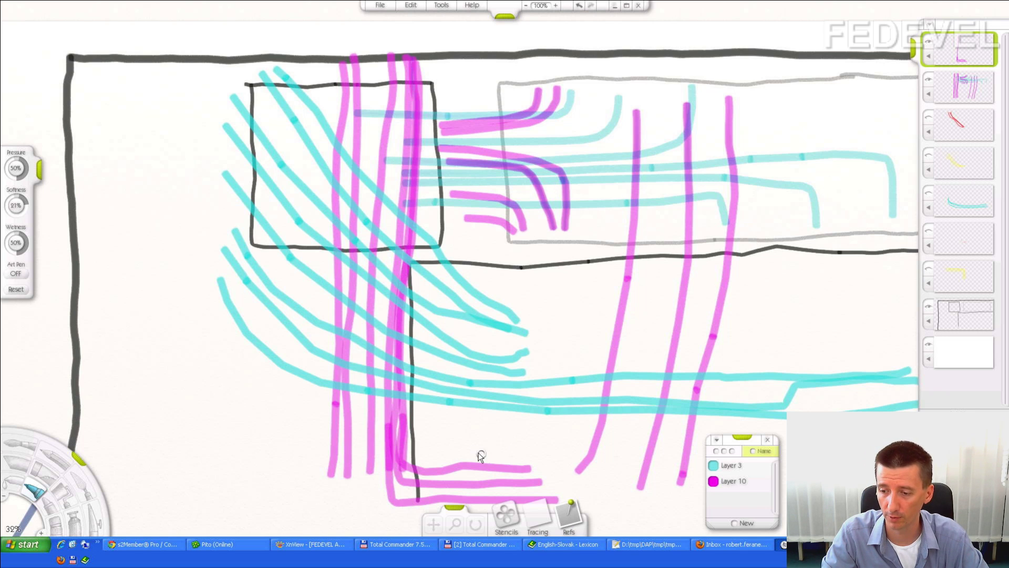
pyautogui.moveTo(480, 452)
pyautogui.mouseDown()
pyautogui.moveTo(416, 439)
pyautogui.moveTo(404, 420)
pyautogui.moveTo(418, 265)
pyautogui.mouseUp()
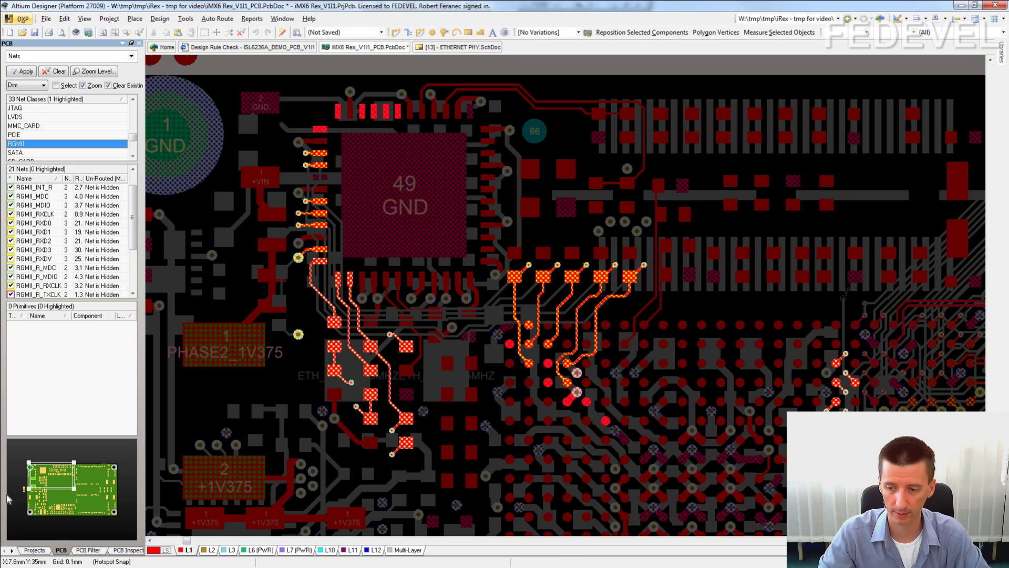
# Step: Switch to Altium Designer and examine the iMX6 Rex board's L12 routing around the CPU crystal and the connector pads
pyautogui.keyDown('ctrl'); pyautogui.scroll(3, 421, 185); pyautogui.keyUp('ctrl')
pyautogui.moveTo(421, 185); pyautogui.dragTo(365, 85, button='right')
pyautogui.keyDown('ctrl'); pyautogui.keyDown('shift'); pyautogui.scroll(-1, 552, 355); pyautogui.keyUp('shift'); pyautogui.keyUp('ctrl')
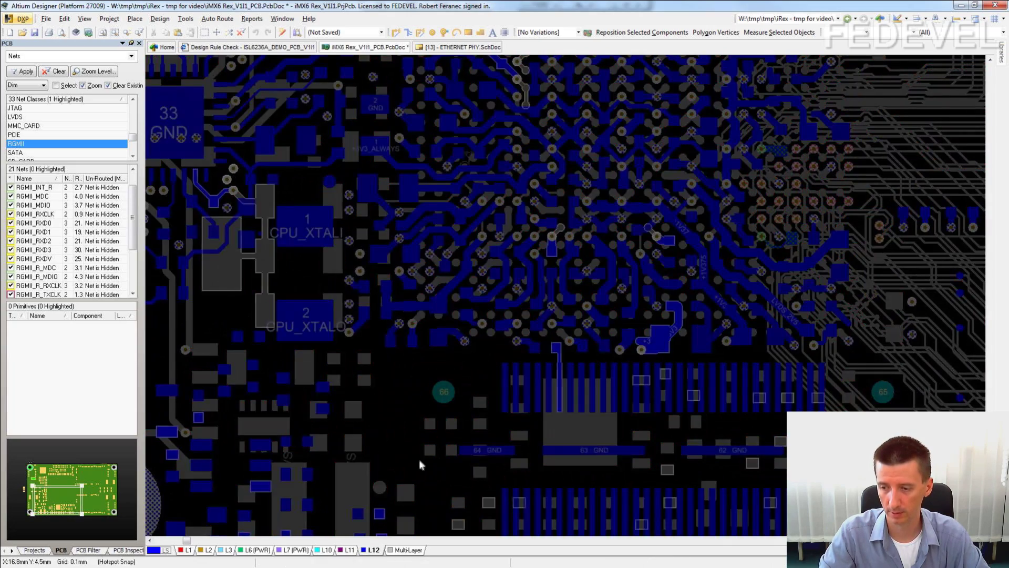
pyautogui.keyDown('ctrl'); pyautogui.scroll(-1, 497, 371); pyautogui.keyUp('ctrl')
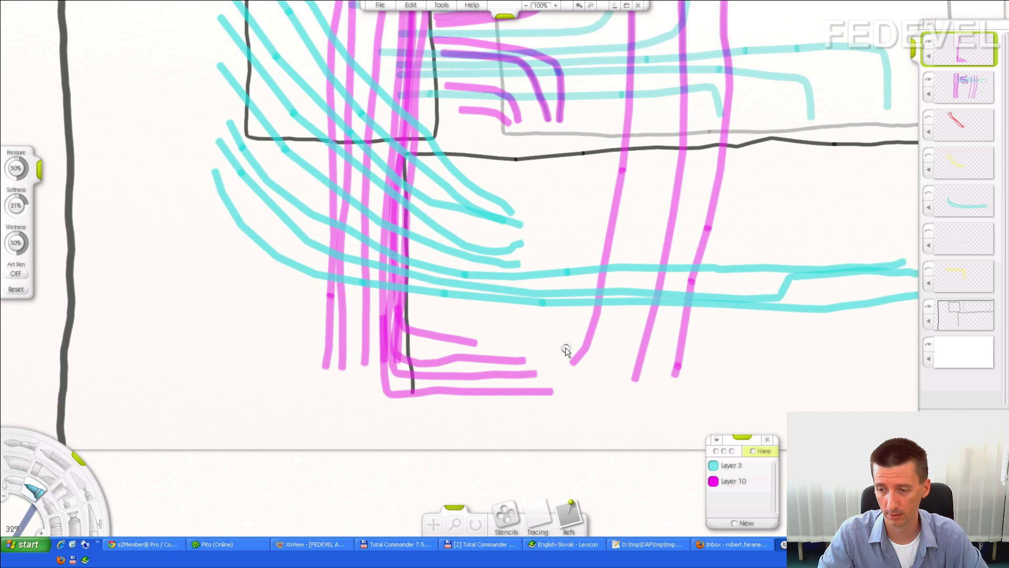
# Step: Return to the board sketch and draw three cyan tracks leftward across the lower magenta bends, turning down to the canvas's lower edge
pyautogui.moveTo(540, 342); pyautogui.dragTo(328, 340)
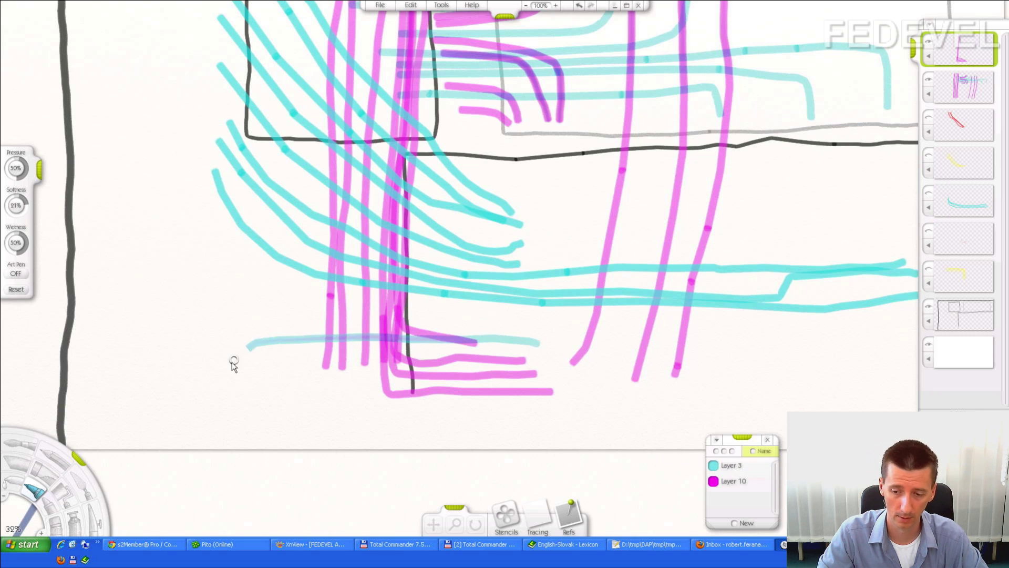
pyautogui.moveTo(224, 416); pyautogui.dragTo(221, 446)
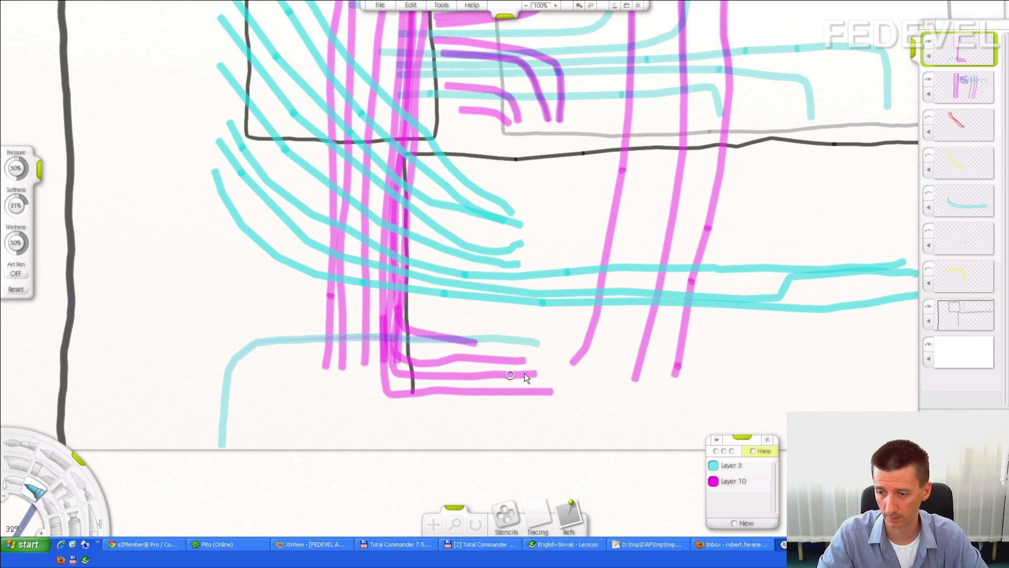
pyautogui.moveTo(536, 371); pyautogui.dragTo(376, 362)
pyautogui.moveTo(271, 362)
pyautogui.mouseDown()
pyautogui.moveTo(247, 380)
pyautogui.moveTo(242, 409)
pyautogui.mouseUp()
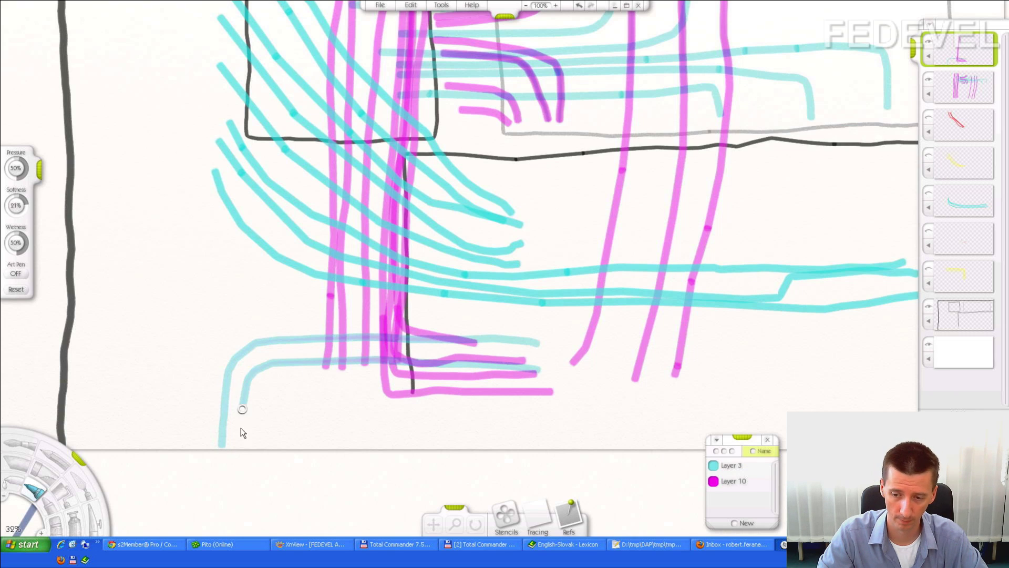
pyautogui.moveTo(537, 392)
pyautogui.mouseDown()
pyautogui.moveTo(305, 387)
pyautogui.moveTo(264, 399)
pyautogui.moveTo(262, 445)
pyautogui.mouseUp()
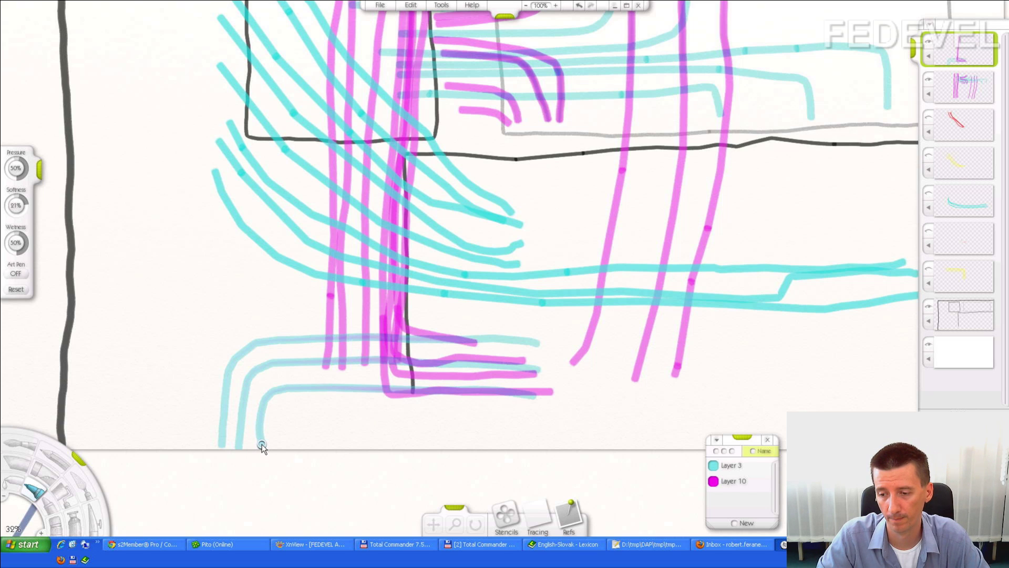
# Step: Draw two more magenta tracks bending up into the vertical bundle and one cyan track leftward across them, turning down to the canvas's lower edge
pyautogui.click(736, 481)
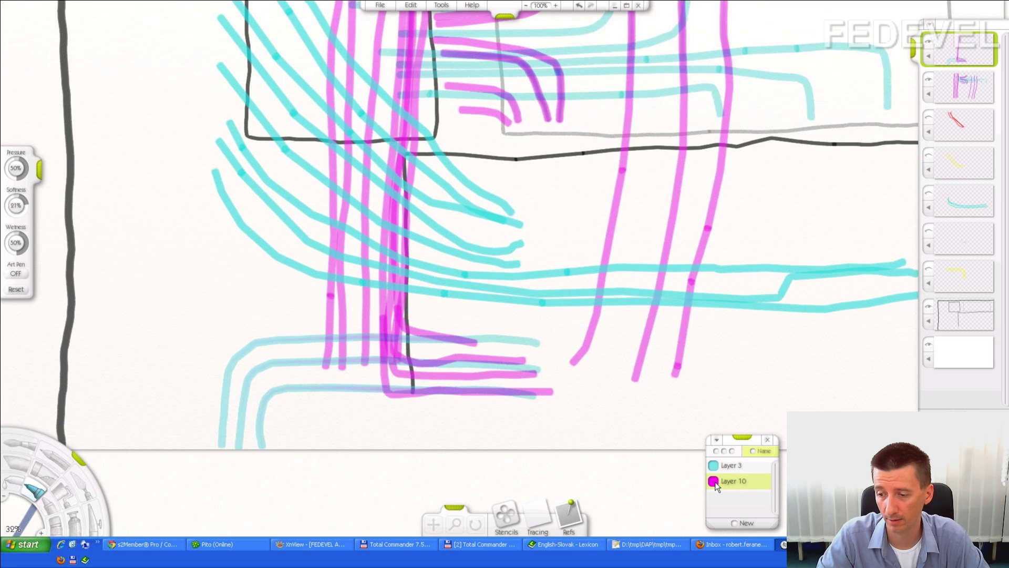
pyautogui.moveTo(569, 416)
pyautogui.mouseDown()
pyautogui.moveTo(393, 411)
pyautogui.moveTo(366, 356)
pyautogui.mouseUp()
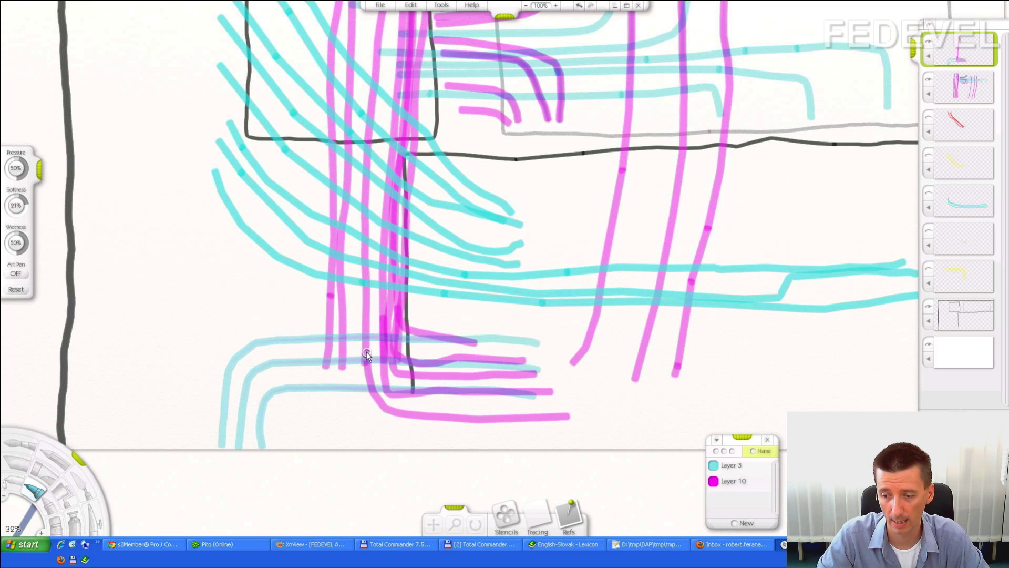
pyautogui.moveTo(548, 434)
pyautogui.mouseDown()
pyautogui.moveTo(349, 416)
pyautogui.moveTo(339, 355)
pyautogui.mouseUp()
pyautogui.click(716, 466)
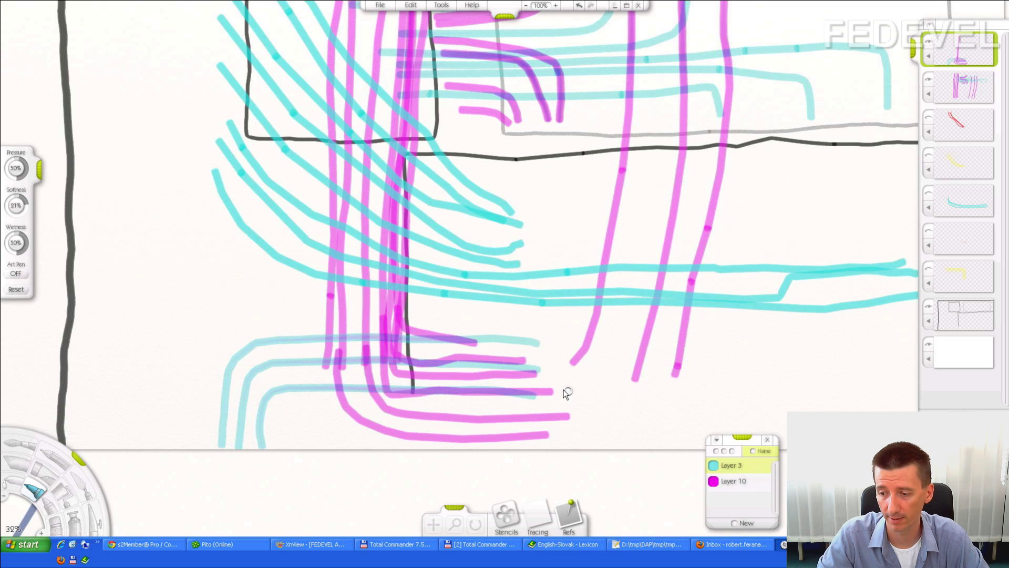
pyautogui.moveTo(558, 417)
pyautogui.mouseDown()
pyautogui.moveTo(352, 406)
pyautogui.moveTo(314, 412)
pyautogui.moveTo(299, 450)
pyautogui.mouseUp()
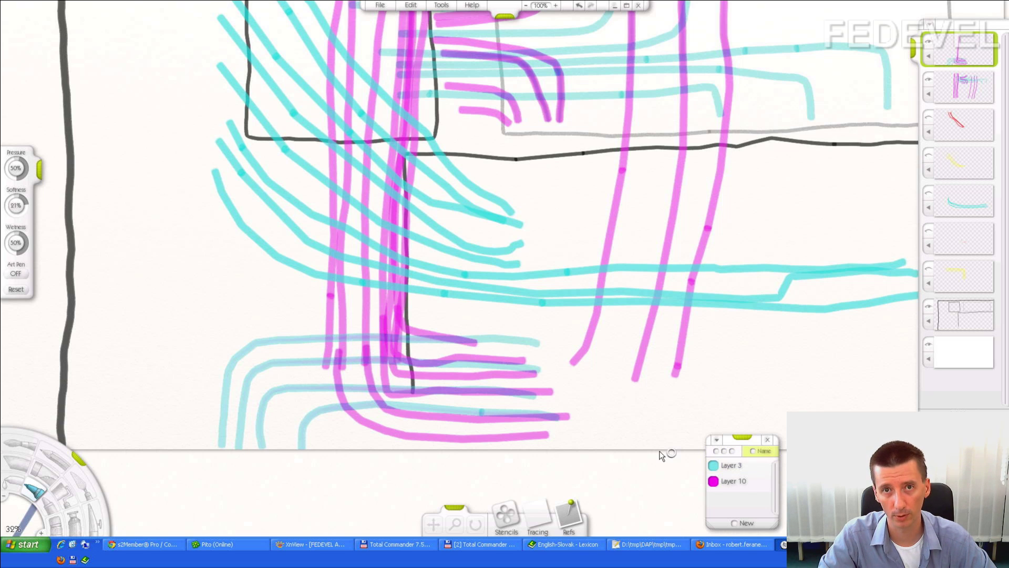
# Step: Mark two cyan endpoints on either side of the lower bends and join them with a long horizontal cyan track crossing the bends
pyautogui.moveTo(739, 394); pyautogui.dragTo(736, 382)
pyautogui.moveTo(128, 388)
pyautogui.mouseDown()
pyautogui.moveTo(109, 387)
pyautogui.moveTo(108, 374)
pyautogui.mouseUp()
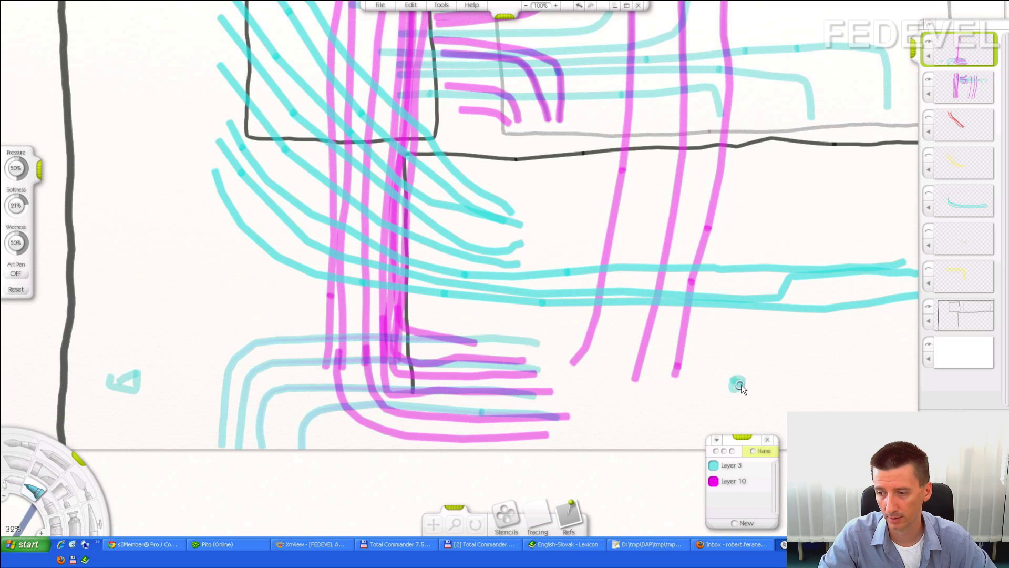
pyautogui.moveTo(740, 387); pyautogui.dragTo(96, 384)
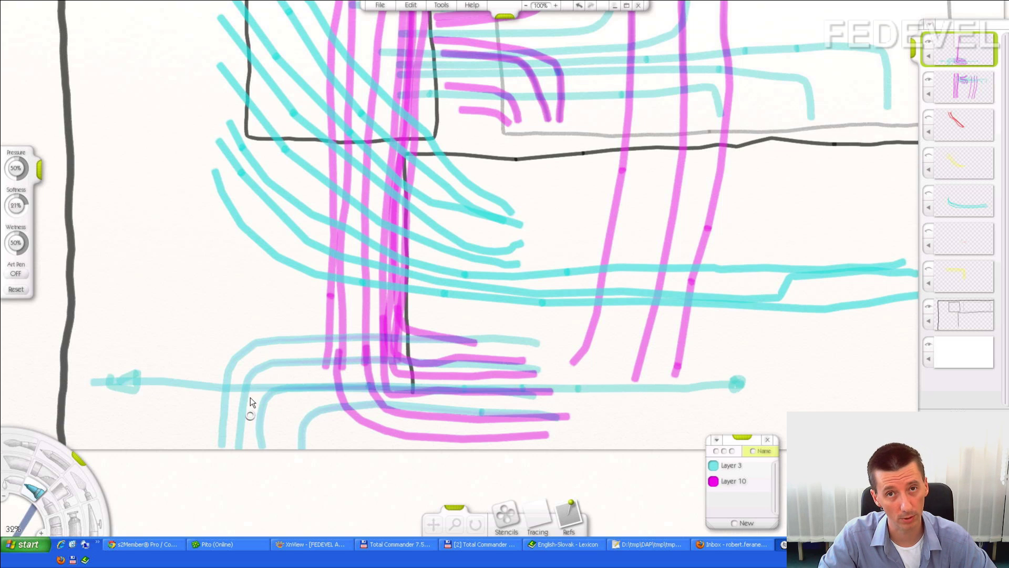
# Step: Mark two magenta endpoints just below the cyan ones and join them with a long horizontal magenta track
pyautogui.scroll(-1, 314, 402)
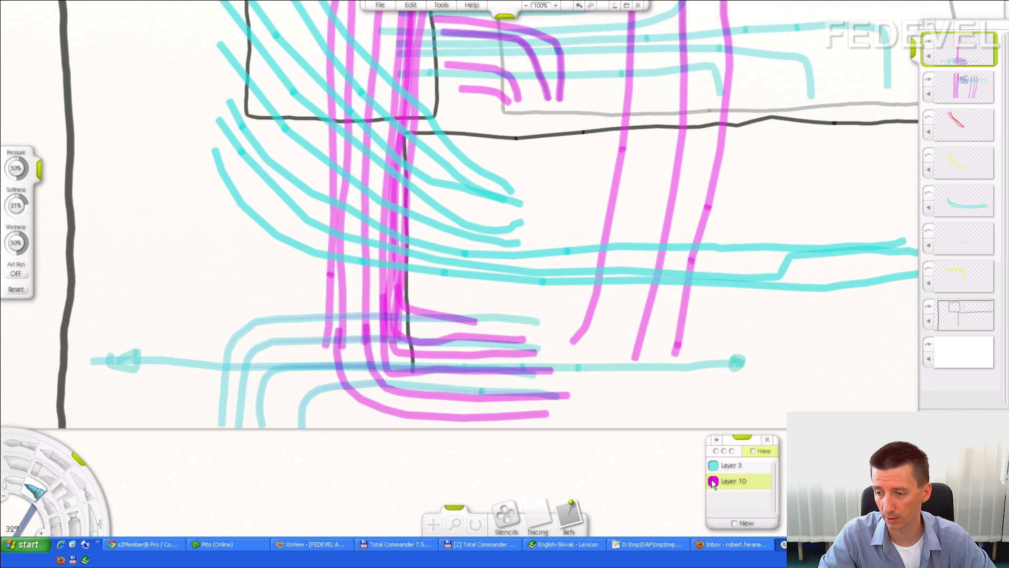
pyautogui.click(737, 382)
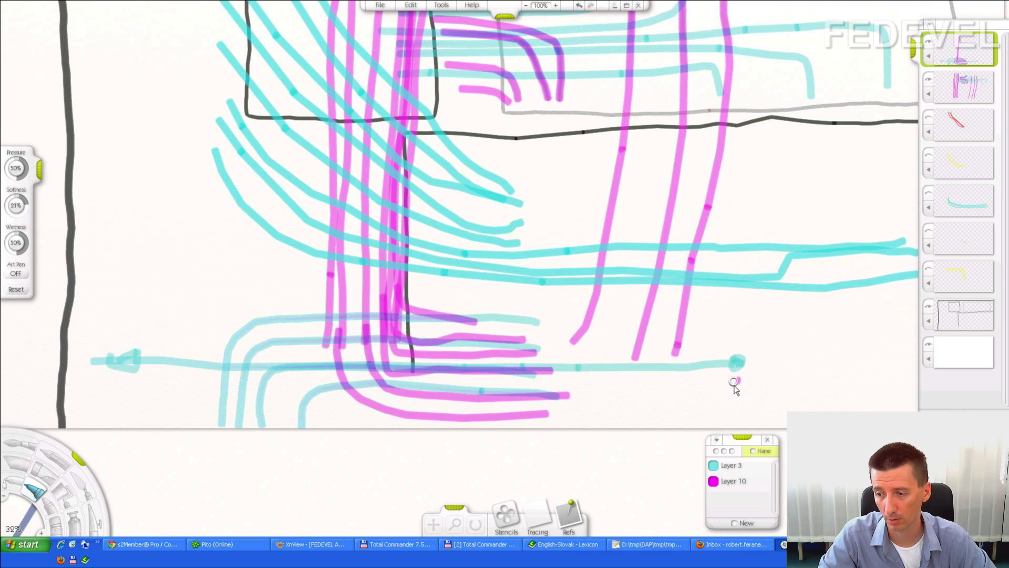
pyautogui.moveTo(738, 383); pyautogui.dragTo(734, 388)
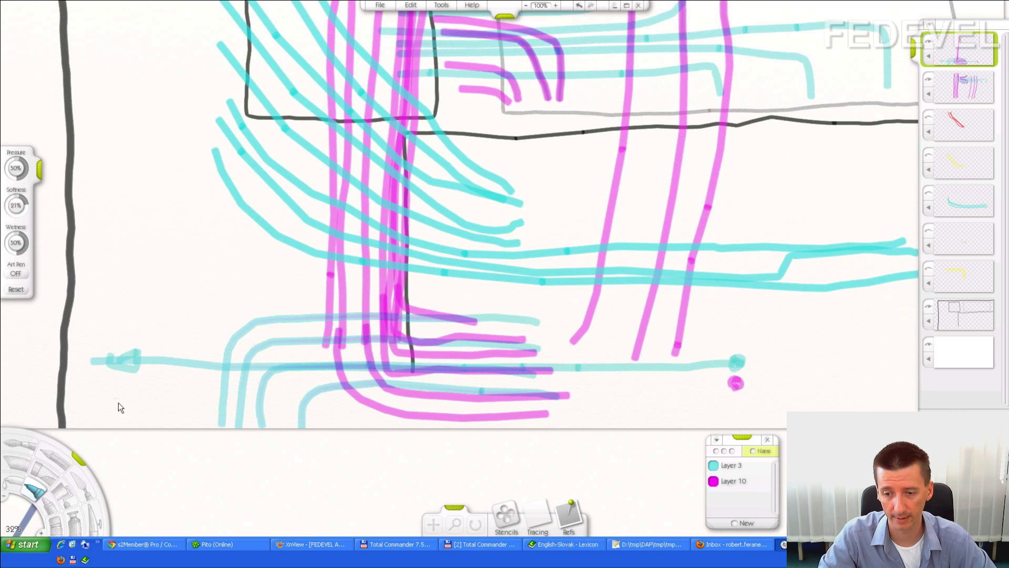
pyautogui.moveTo(122, 389); pyautogui.dragTo(127, 402)
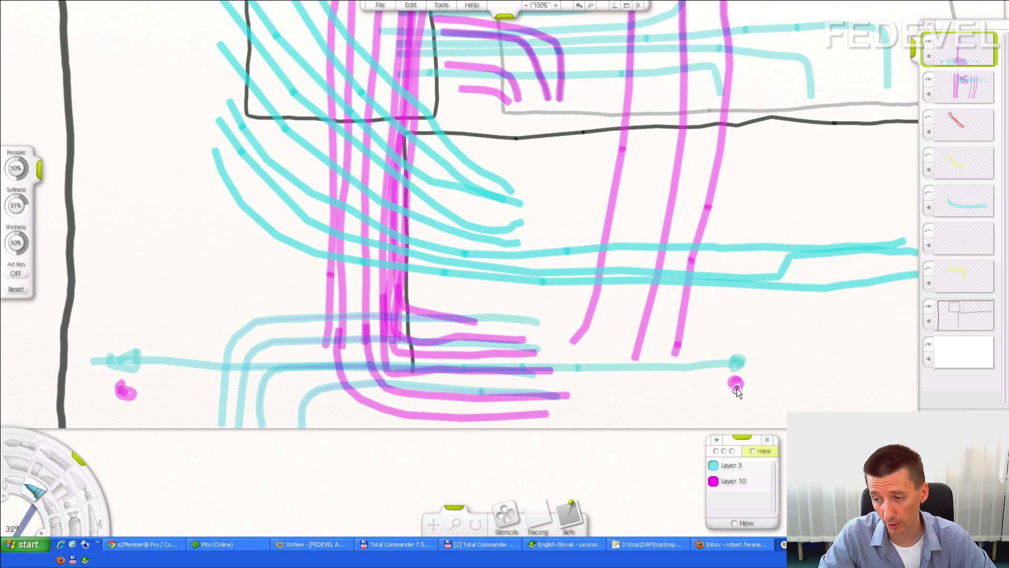
pyautogui.moveTo(736, 384); pyautogui.dragTo(125, 396)
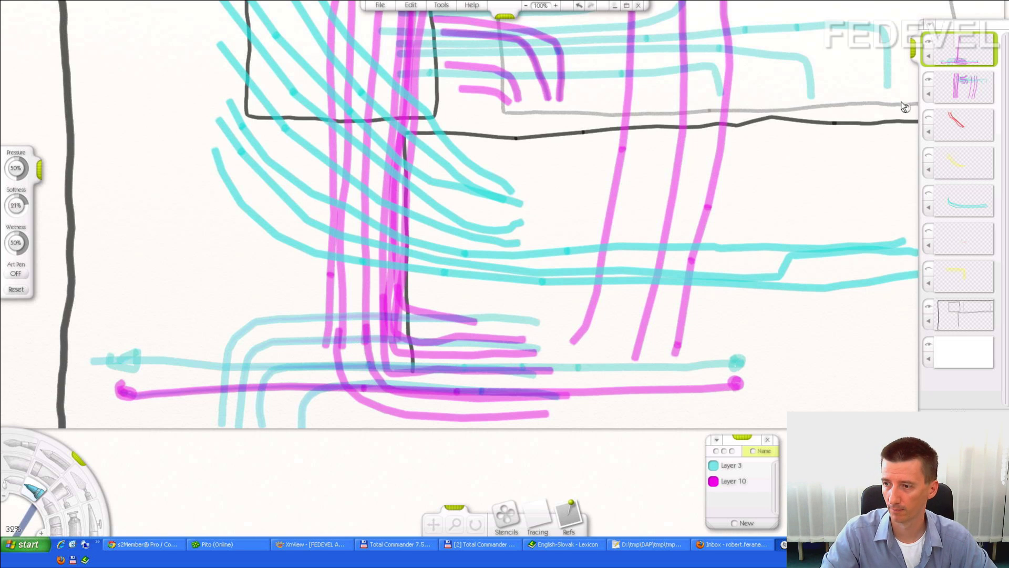
# Step: Hide the current track layer and, on a new layer, draw four short horizontal cyan tracks leftward to the magenta bundle's lower end
pyautogui.click(928, 42)
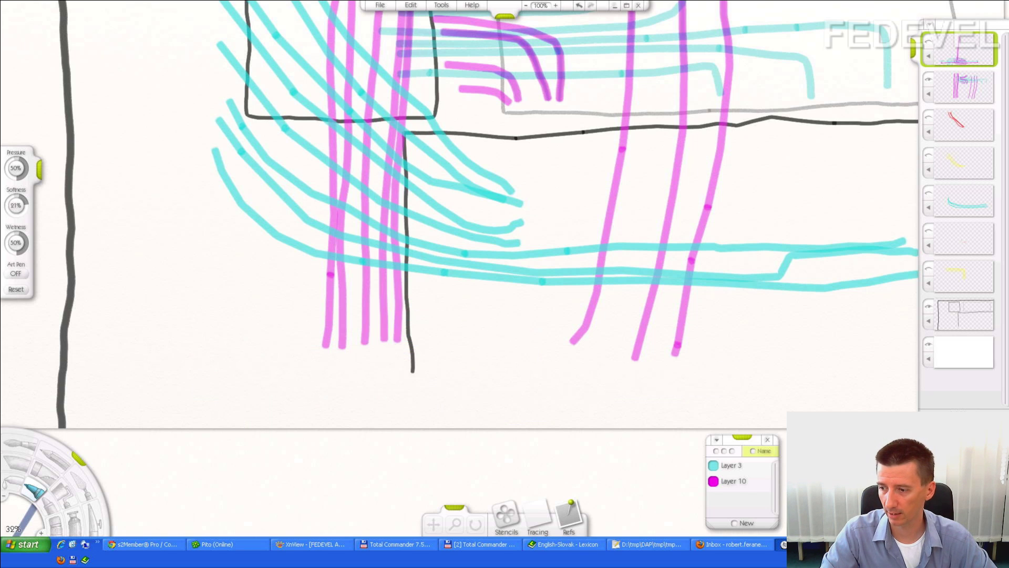
pyautogui.hotkey('ctrl', 'l')
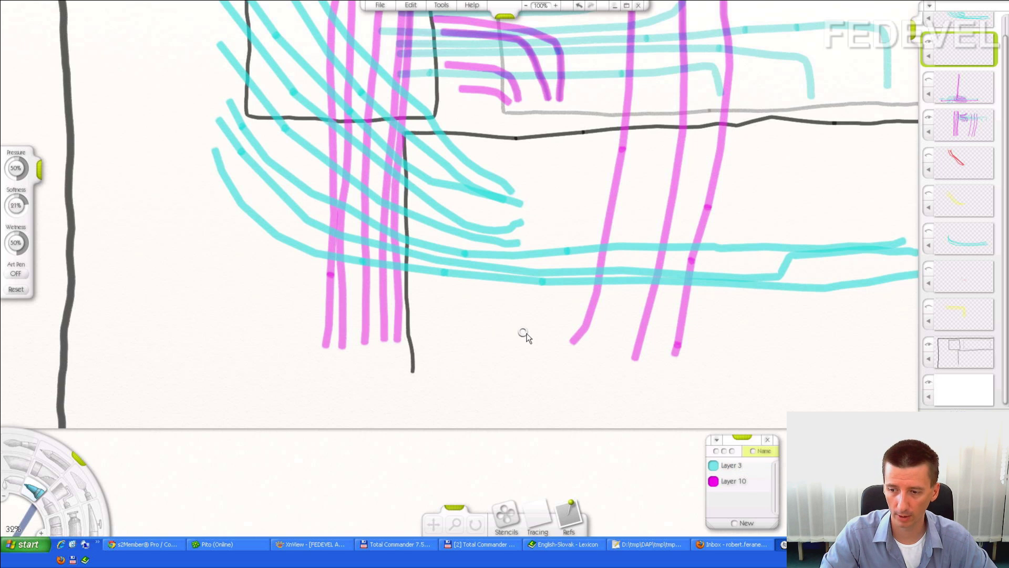
pyautogui.moveTo(531, 331); pyautogui.dragTo(394, 328)
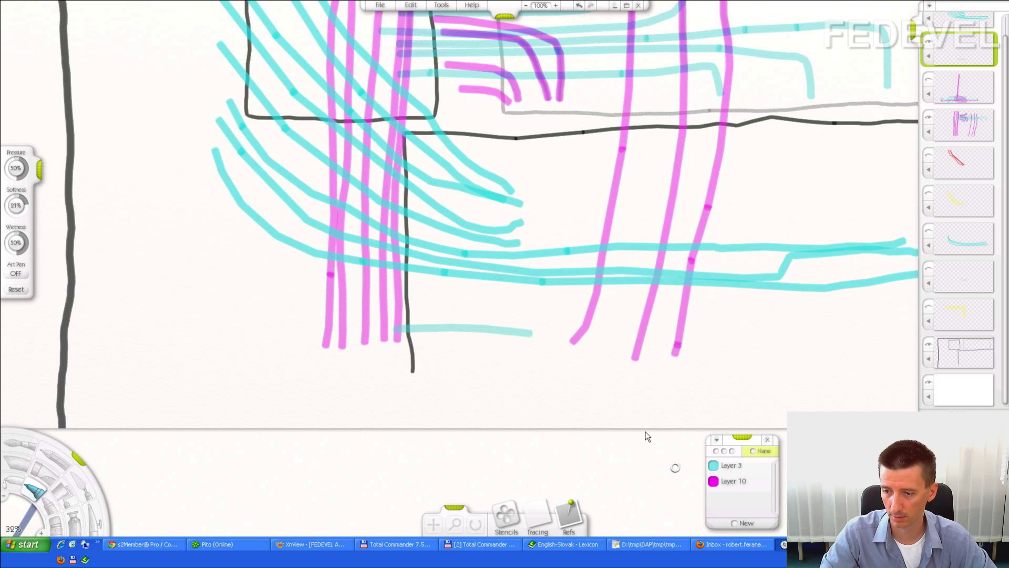
pyautogui.moveTo(528, 319); pyautogui.dragTo(389, 316)
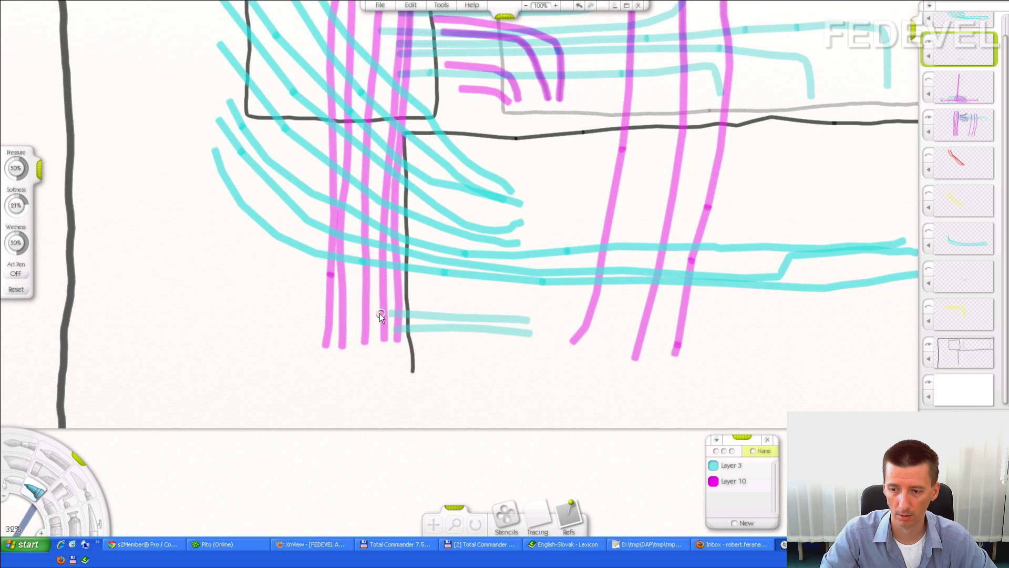
pyautogui.moveTo(539, 306); pyautogui.dragTo(363, 298)
pyautogui.moveTo(539, 296); pyautogui.dragTo(372, 292)
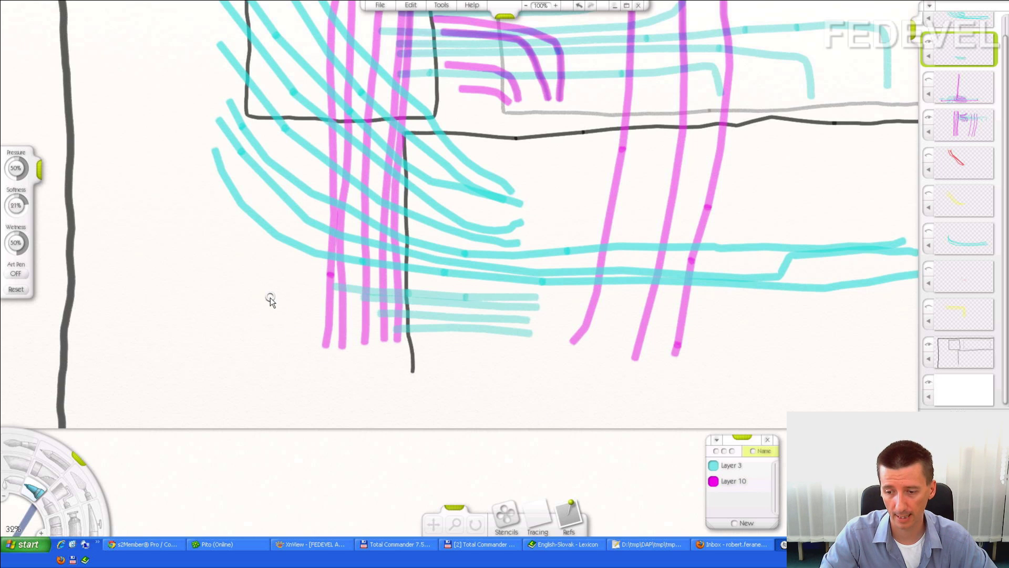
# Step: Draw four short magenta tracks down to the canvas's lower edge and three horizontal cyan tracks leftward across them
pyautogui.moveTo(269, 294); pyautogui.dragTo(286, 435)
pyautogui.moveTo(357, 332); pyautogui.dragTo(365, 430)
pyautogui.moveTo(306, 301); pyautogui.dragTo(320, 430)
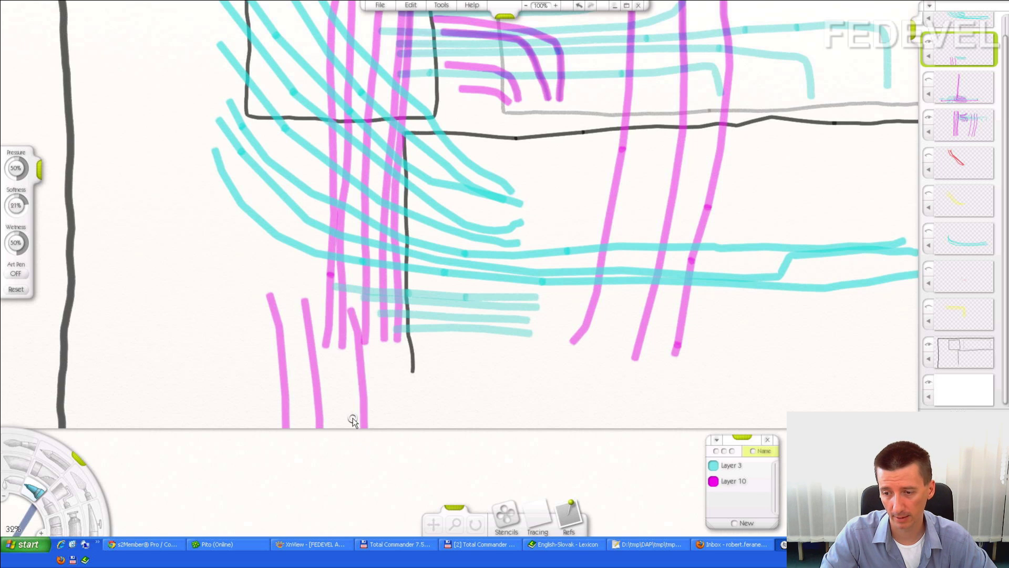
pyautogui.moveTo(373, 319); pyautogui.dragTo(392, 430)
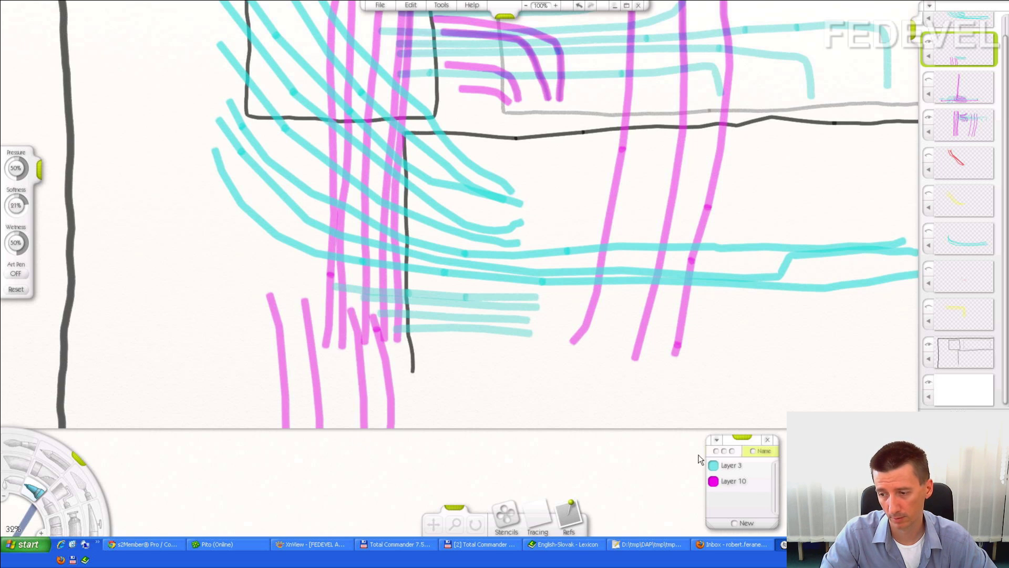
pyautogui.moveTo(537, 371); pyautogui.dragTo(368, 377)
pyautogui.moveTo(562, 395); pyautogui.dragTo(316, 392)
pyautogui.moveTo(575, 409); pyautogui.dragTo(279, 410)
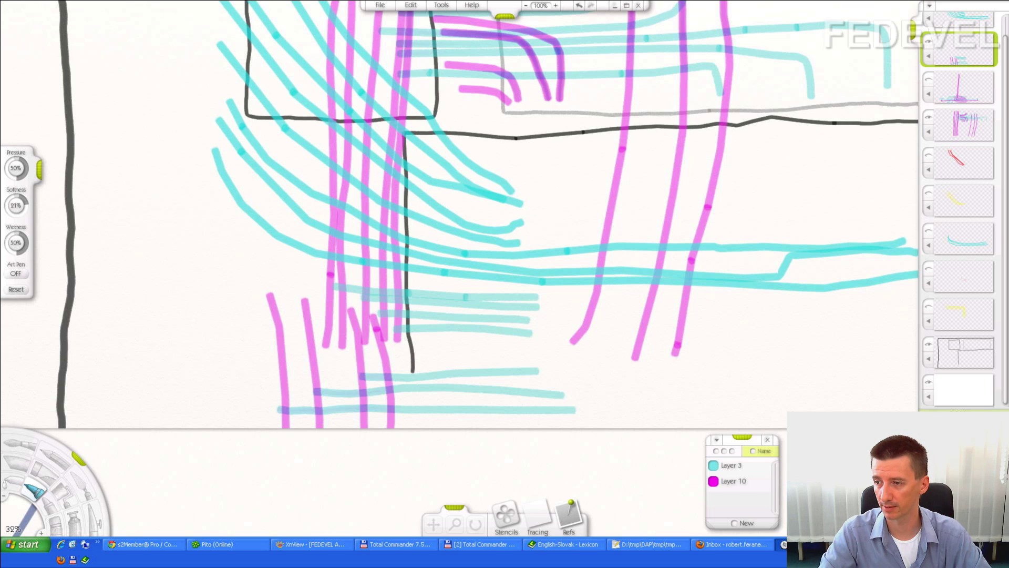
# Step: Add a new layer, hide the previous variant, and draw three magenta tracks leftward, bending up into the vertical bundle's lower end
pyautogui.hotkey('ctrl', 'shift', 'n')
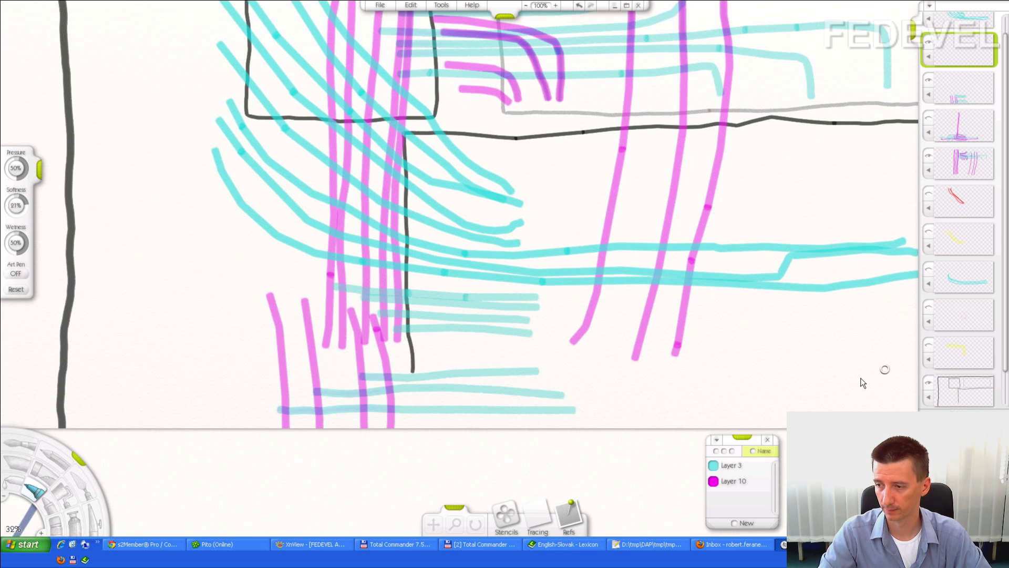
pyautogui.click(929, 80)
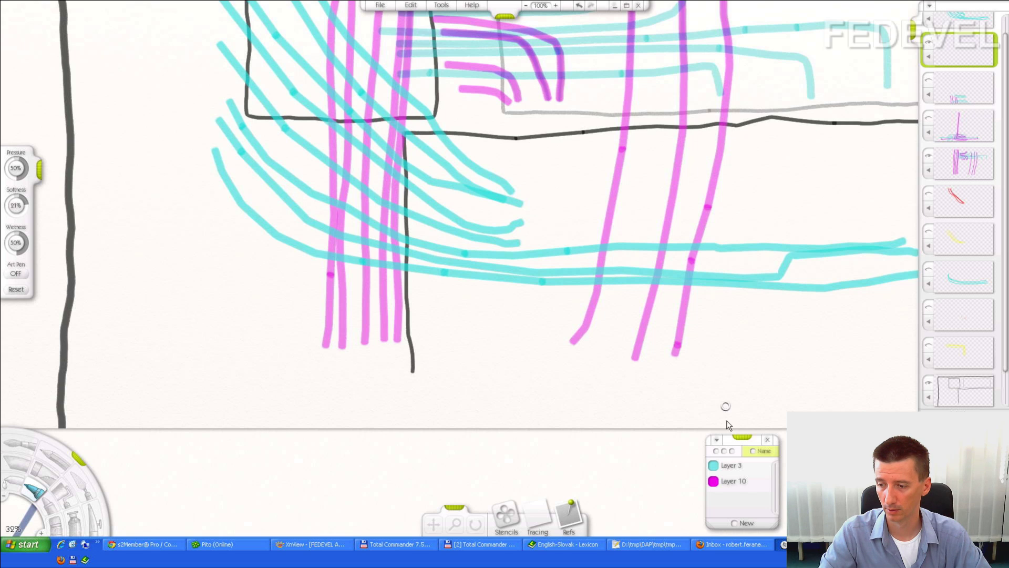
pyautogui.click(723, 482)
pyautogui.moveTo(526, 336)
pyautogui.mouseDown()
pyautogui.moveTo(402, 334)
pyautogui.moveTo(397, 304)
pyautogui.mouseUp()
pyautogui.moveTo(532, 349)
pyautogui.mouseDown()
pyautogui.moveTo(412, 351)
pyautogui.moveTo(383, 325)
pyautogui.mouseUp()
pyautogui.moveTo(523, 322)
pyautogui.mouseDown()
pyautogui.moveTo(417, 311)
pyautogui.moveTo(368, 298)
pyautogui.moveTo(366, 287)
pyautogui.mouseUp()
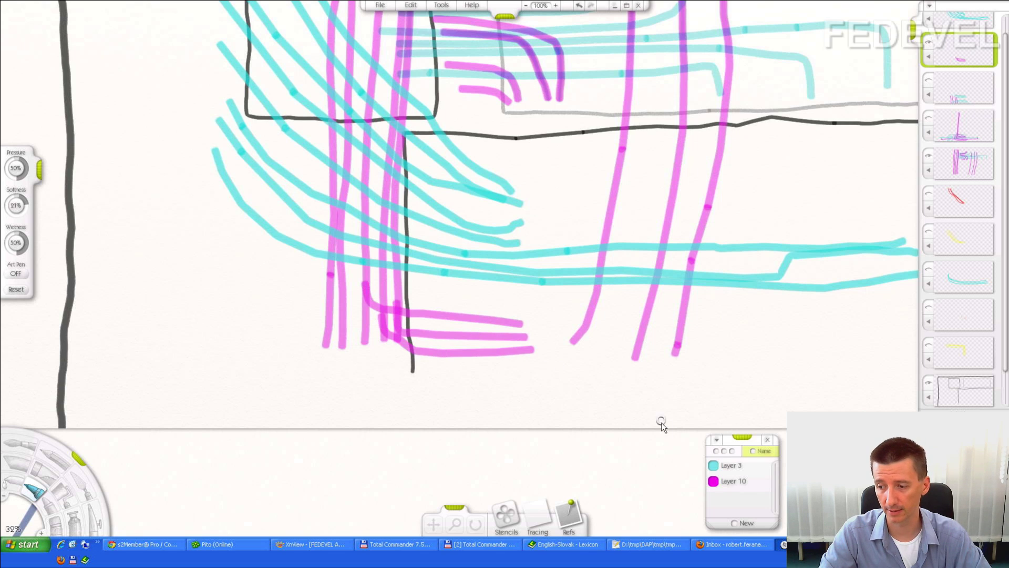
# Step: Draw two horizontal cyan tracks below the magenta bends and extend two vertical magenta tracks down to meet them
pyautogui.moveTo(541, 375); pyautogui.dragTo(353, 363)
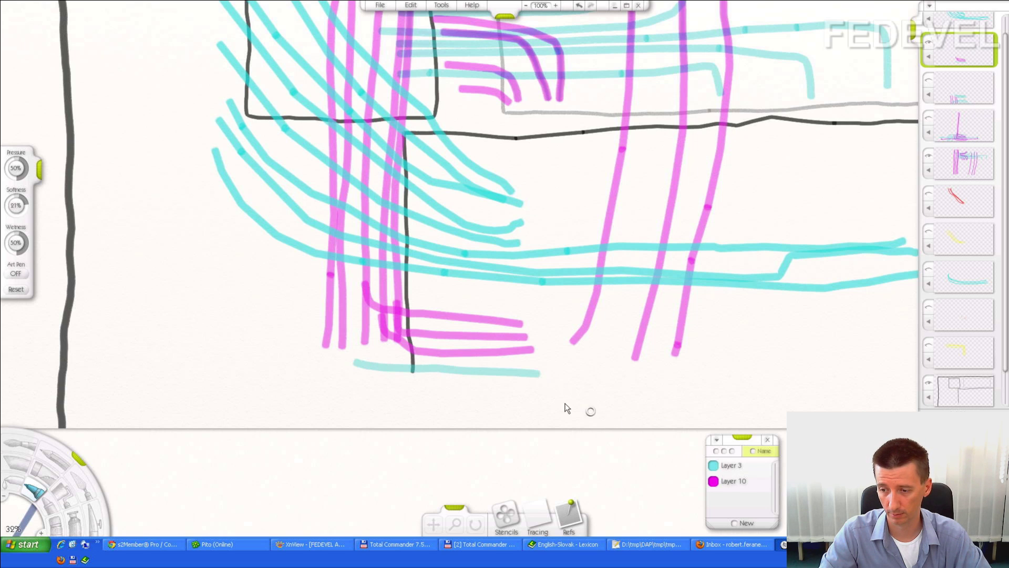
pyautogui.moveTo(548, 387); pyautogui.dragTo(349, 380)
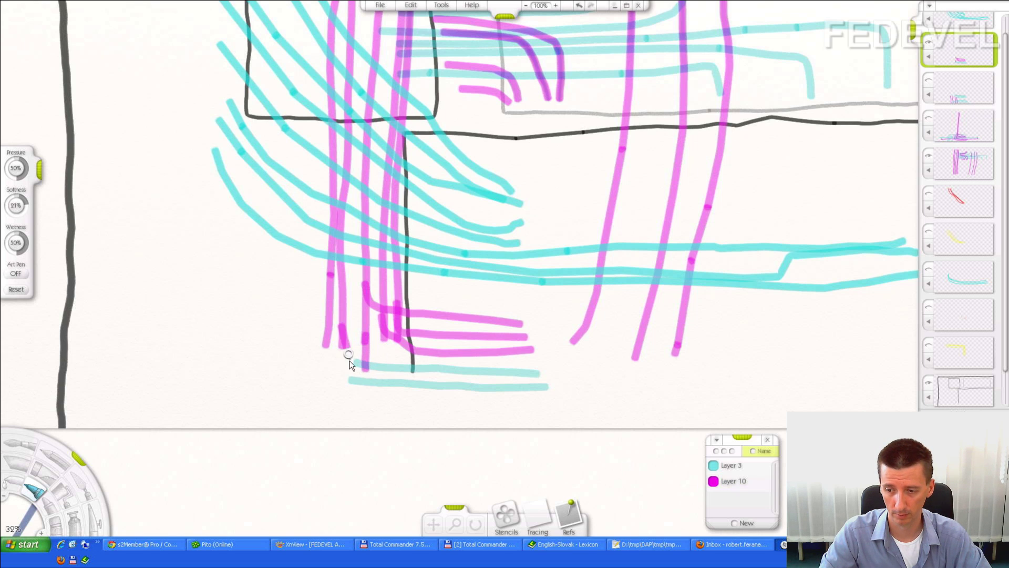
pyautogui.moveTo(348, 380); pyautogui.dragTo(349, 387)
# Step: Draw three short magenta tracks down to the canvas's lower edge and two horizontal cyan tracks leftward to meet them
pyautogui.moveTo(298, 344); pyautogui.dragTo(306, 446)
pyautogui.moveTo(321, 365); pyautogui.dragTo(331, 434)
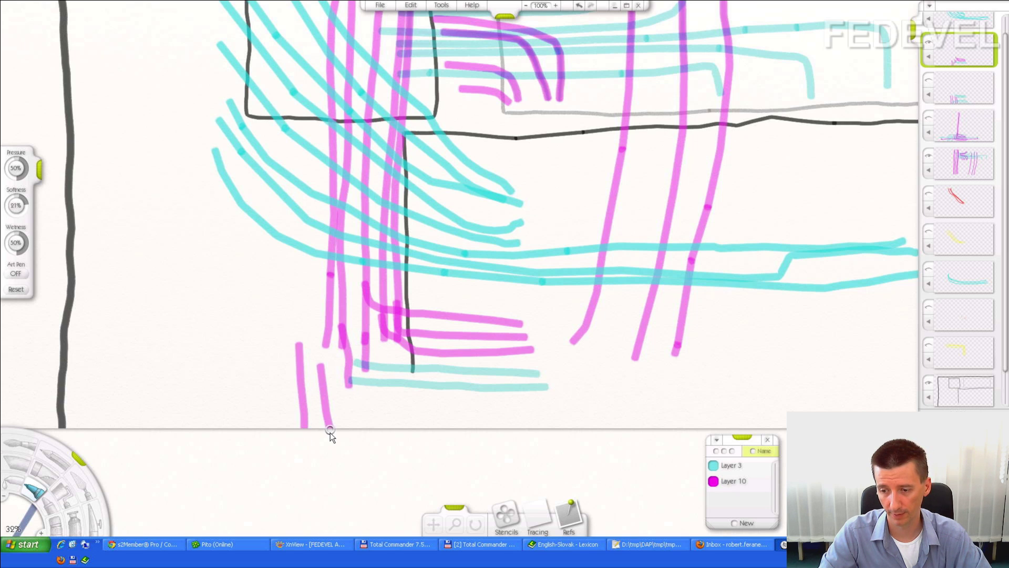
pyautogui.moveTo(372, 379); pyautogui.dragTo(381, 439)
pyautogui.click(713, 467)
pyautogui.moveTo(533, 409); pyautogui.dragTo(366, 413)
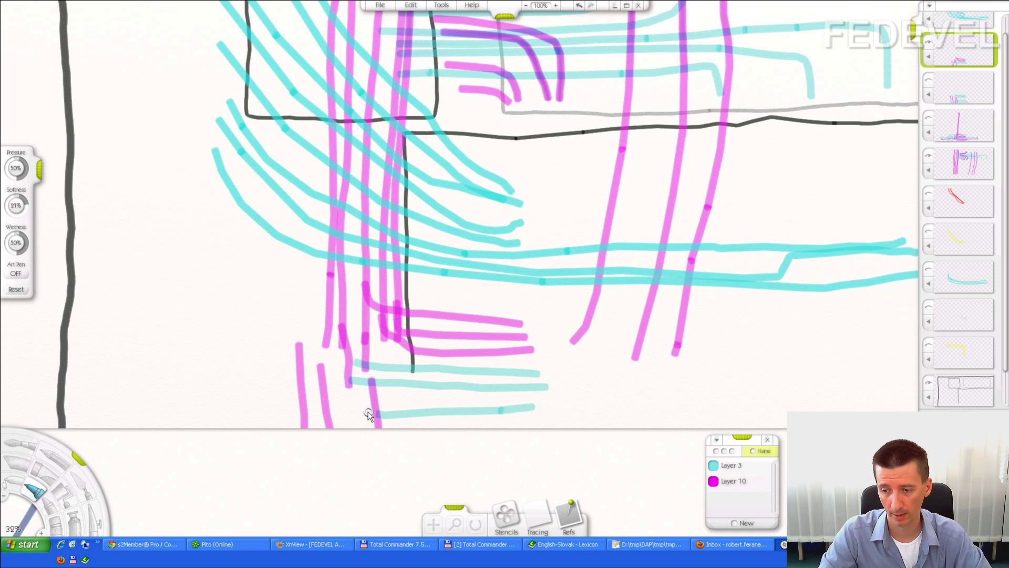
pyautogui.moveTo(539, 404); pyautogui.dragTo(325, 403)
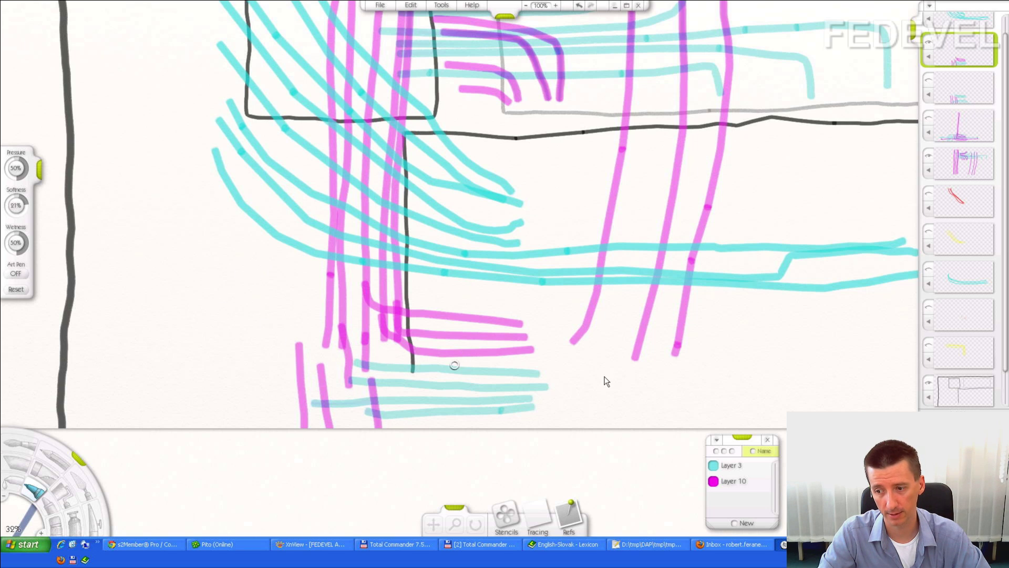
# Step: Draw a long cyan track arching over the lower track group, with marked endpoints on both sides
pyautogui.moveTo(672, 393)
pyautogui.mouseDown()
pyautogui.moveTo(604, 360)
pyautogui.moveTo(297, 316)
pyautogui.moveTo(190, 325)
pyautogui.moveTo(153, 347)
pyautogui.moveTo(135, 395)
pyautogui.mouseUp()
pyautogui.moveTo(662, 393); pyautogui.dragTo(688, 400)
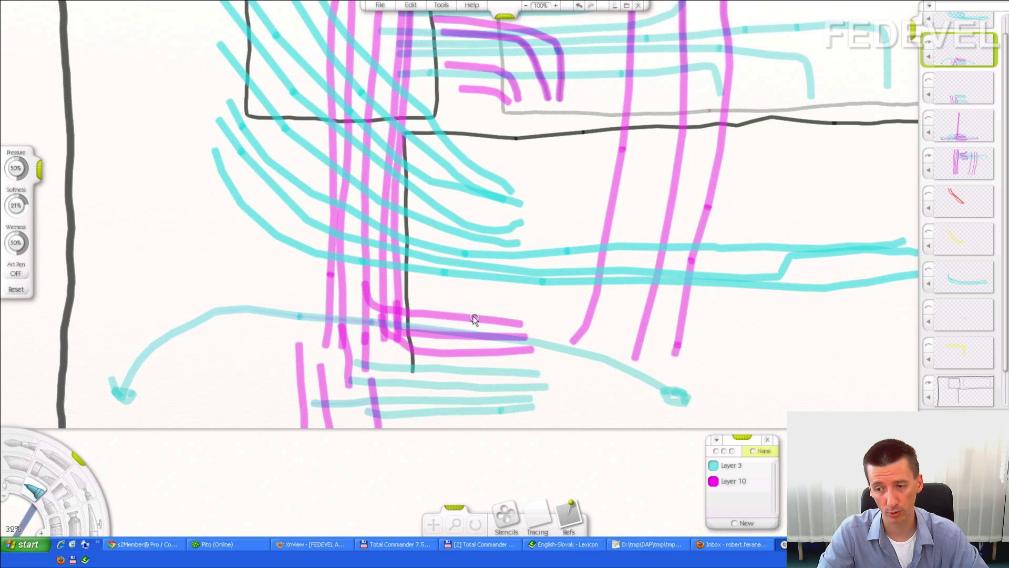